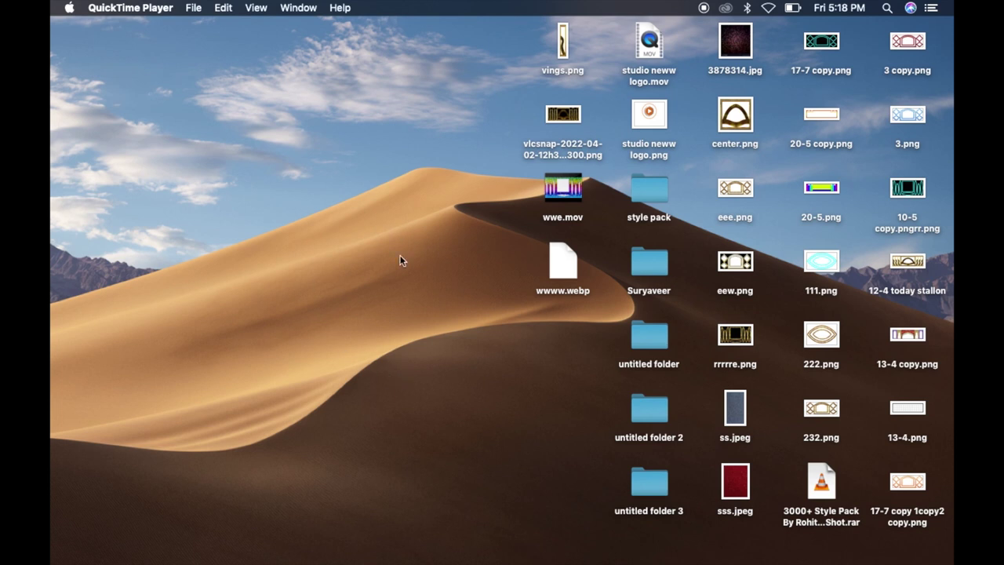
Click an empty spot on the desktop to bring Finder in front of QuickTime Player.
left_click(544, 410)
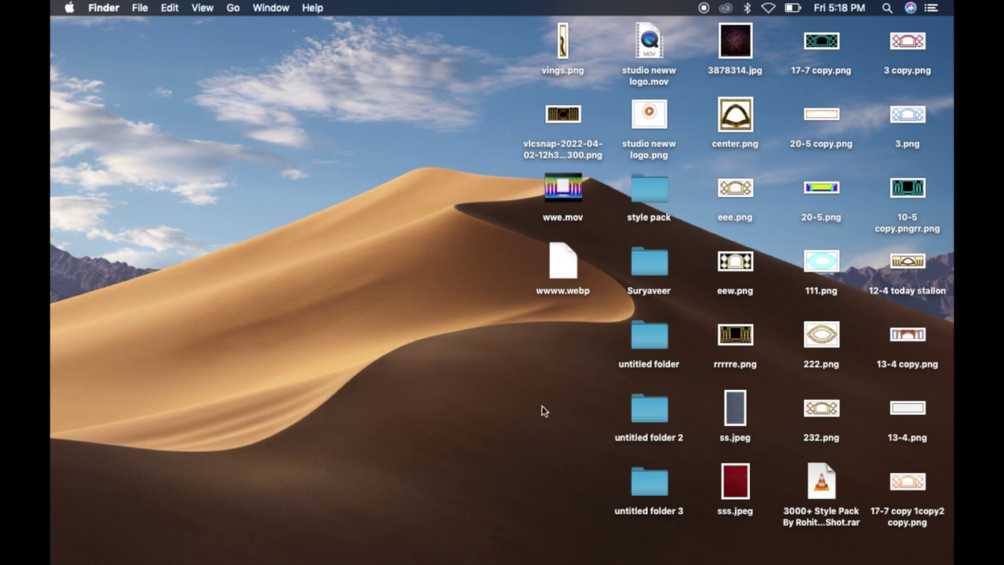
Launch Photoshop CC 2019 from Launchpad and open the recent file 3.png.
key("F4")
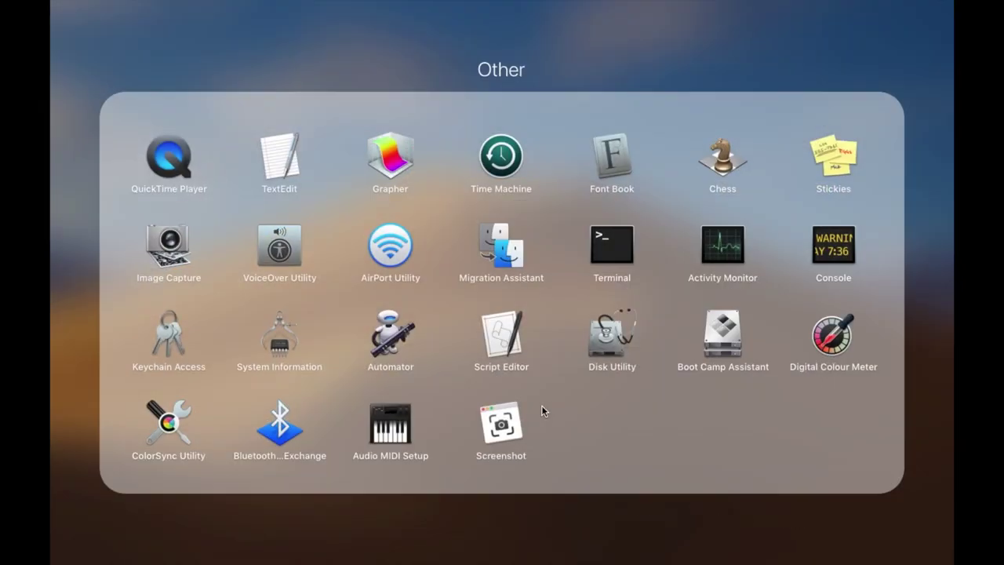
left_click(407, 55)
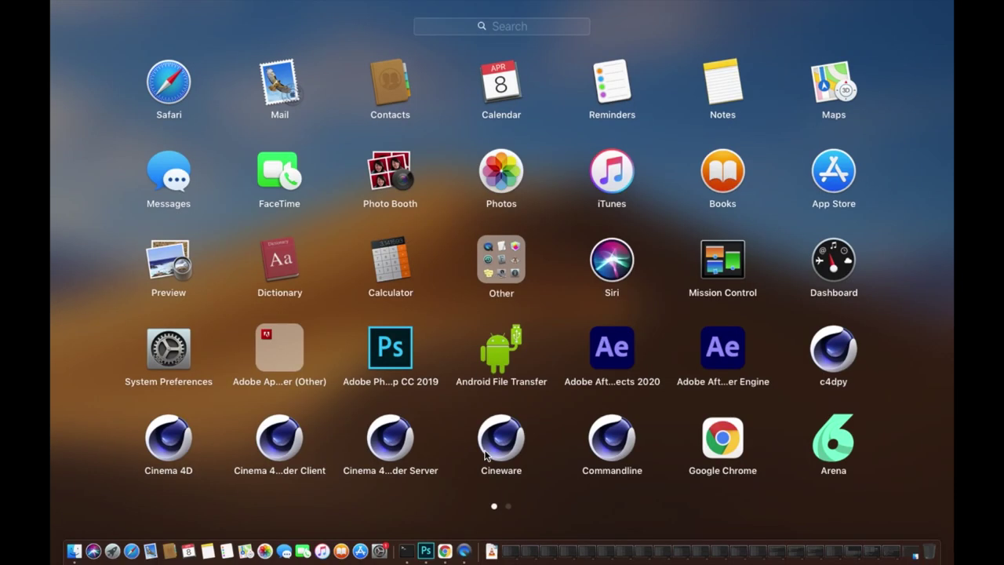
left_click(446, 322)
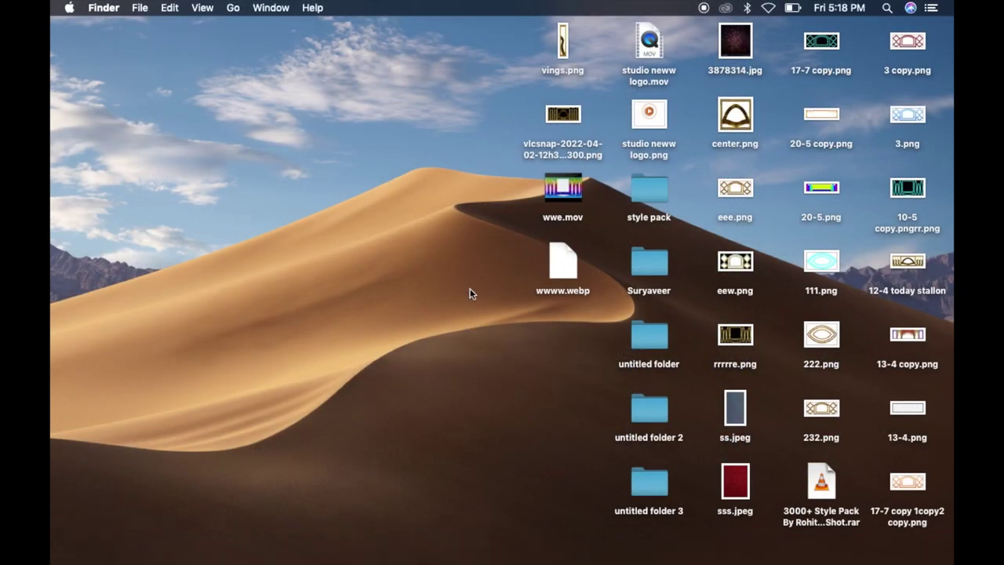
key("F4")
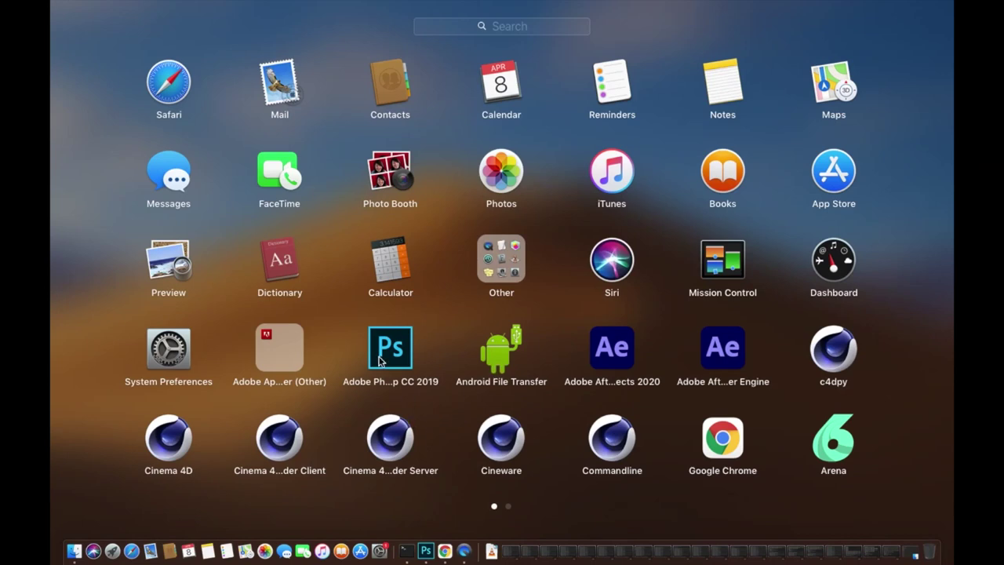
left_click(390, 355)
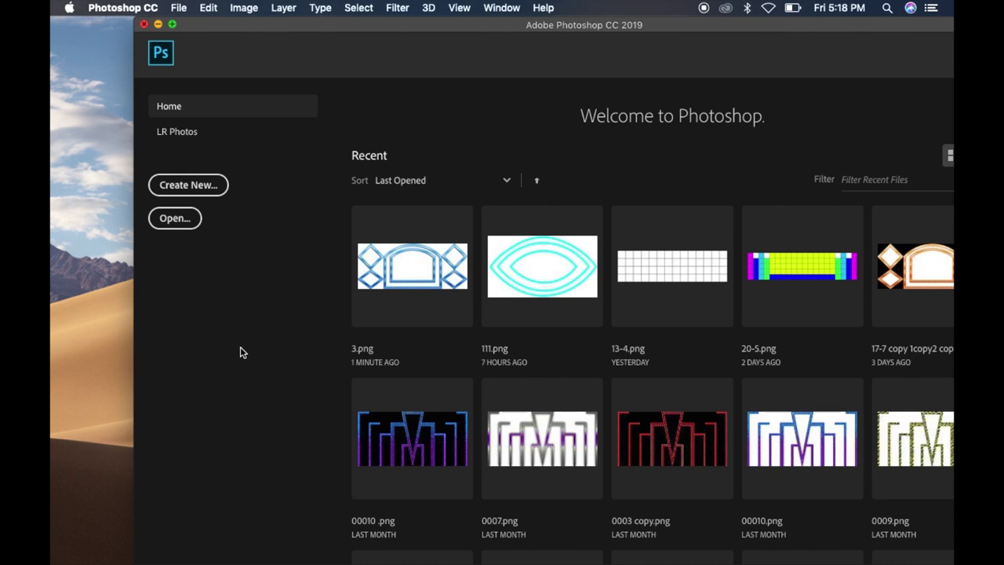
left_click(401, 274)
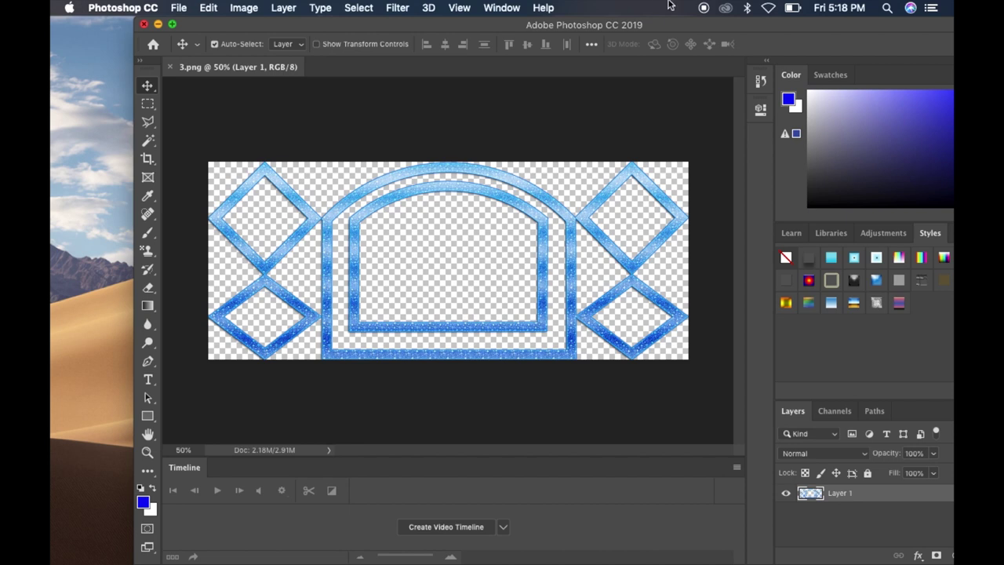
Hide and re-show the Styles panel from the Window menu beside the 3.png artwork.
left_click_drag(670, 26, 586, 31)
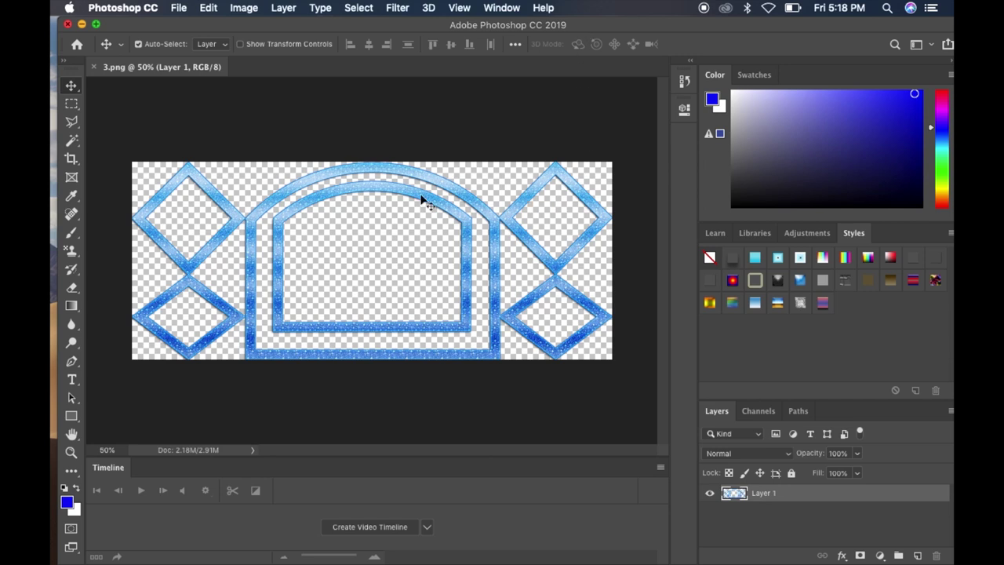
left_click(503, 8)
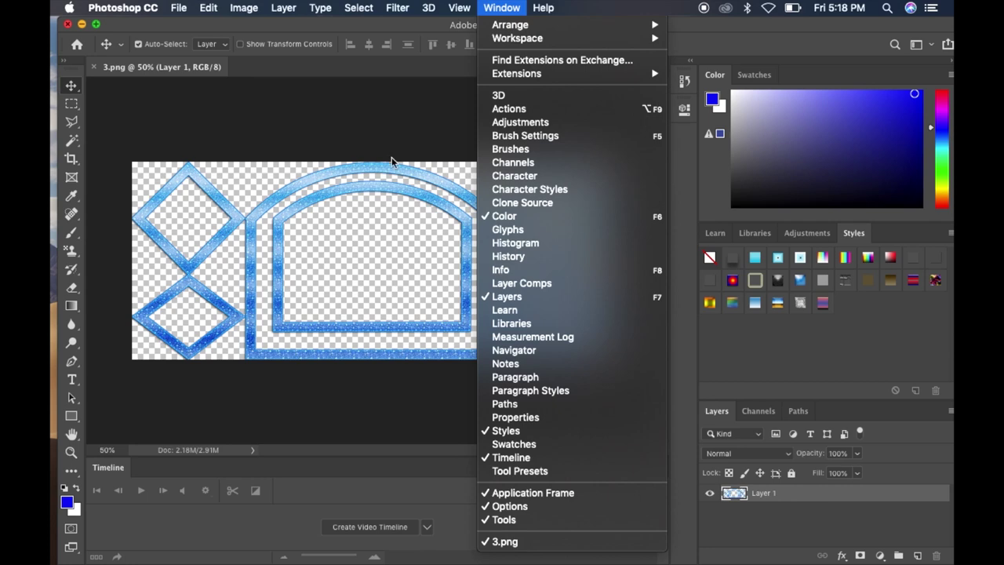
left_click(416, 148)
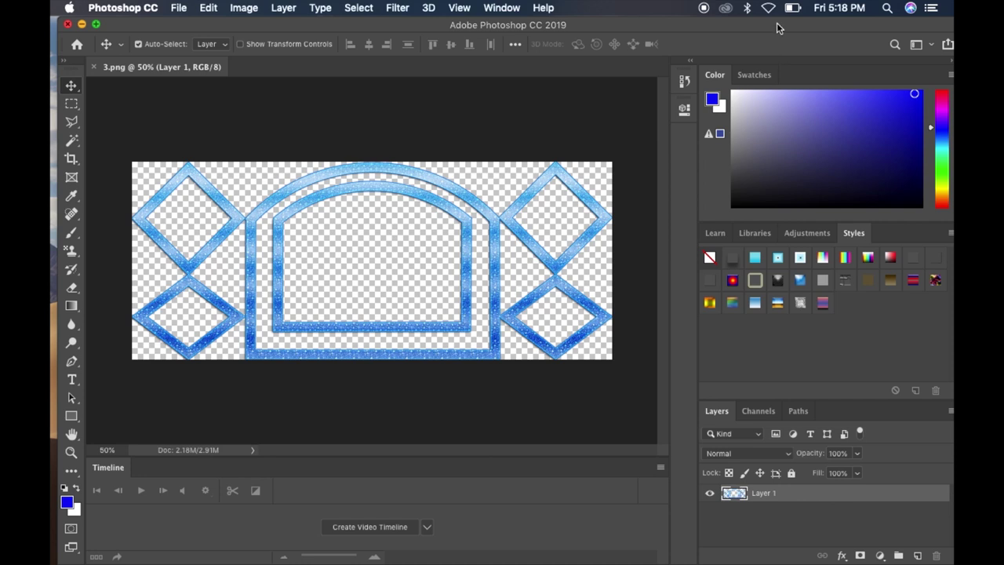
left_click_drag(777, 28, 769, 28)
left_click(502, 8)
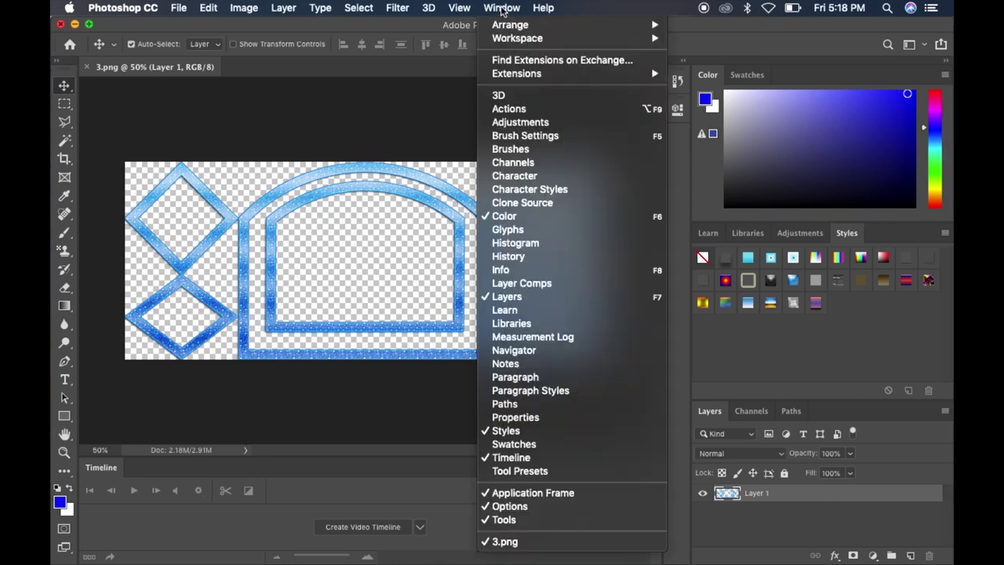
left_click(510, 432)
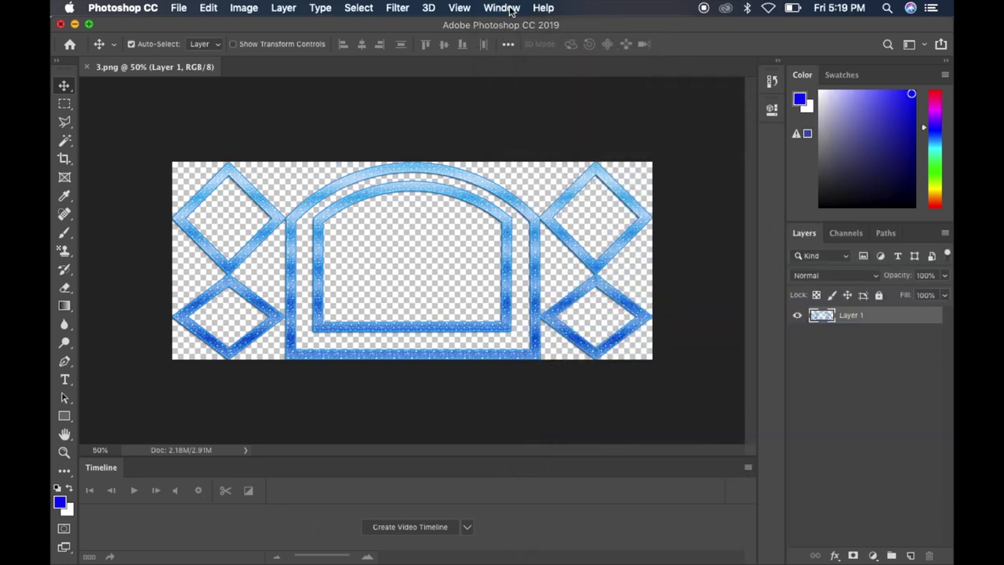
left_click(503, 7)
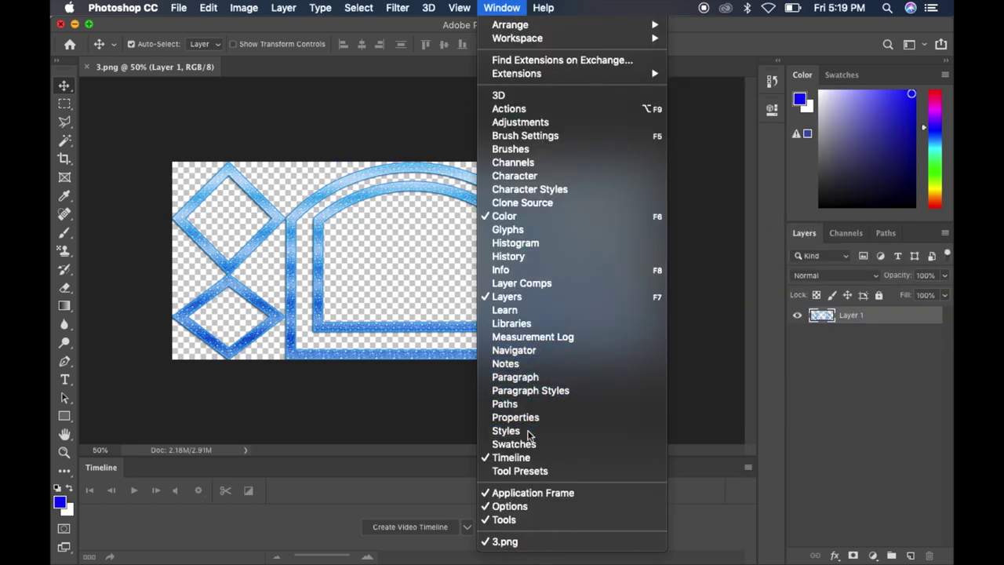
left_click(530, 431)
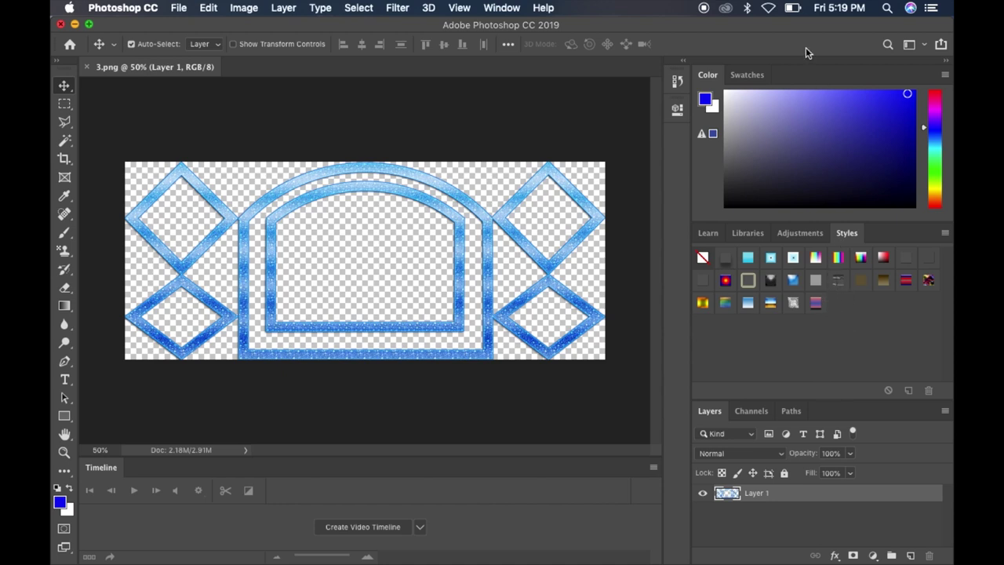
left_click(801, 26)
left_click_drag(801, 26, 756, 26)
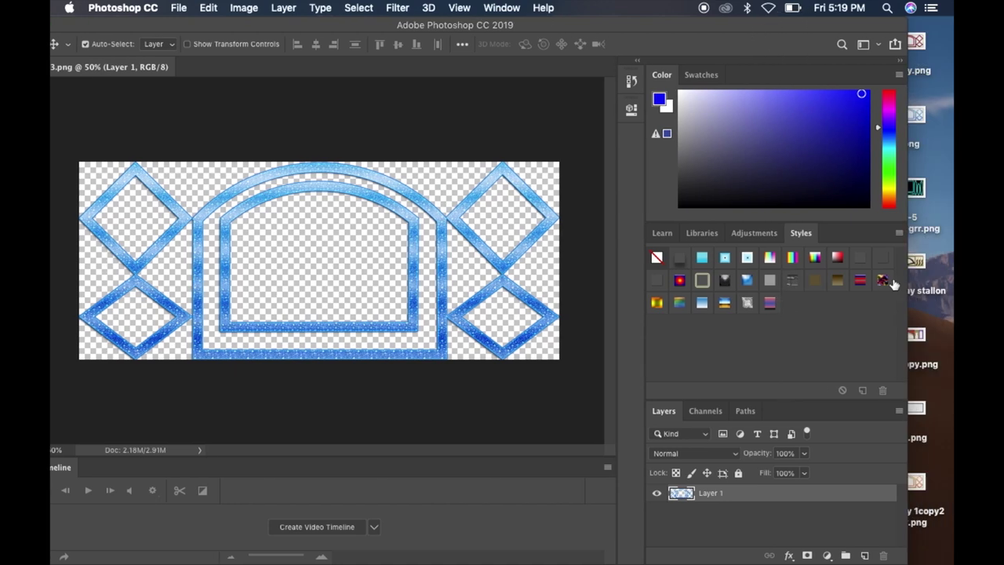
Load 2000+ style Pack.asl from the Desktop style pack folder into the Styles panel.
left_click(899, 233)
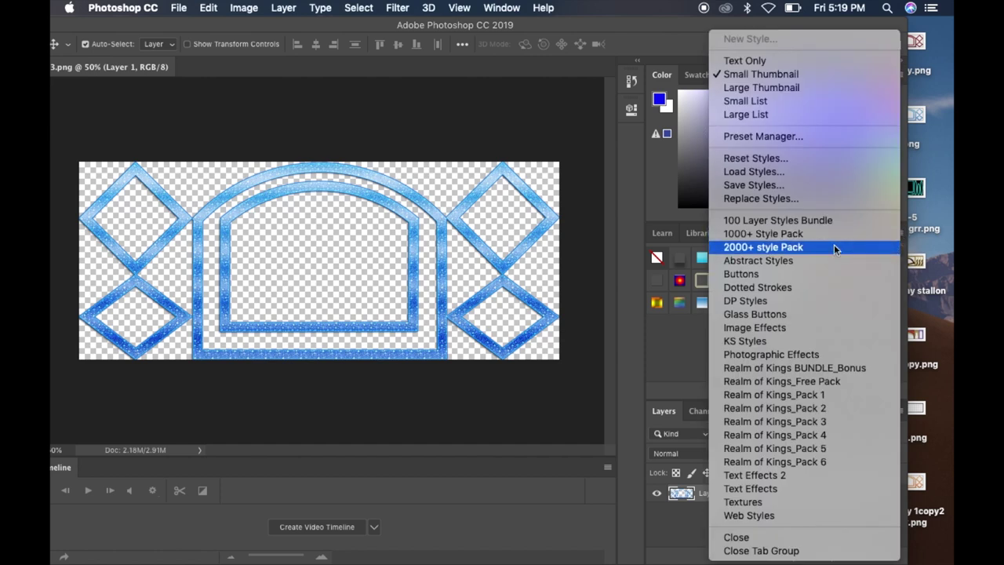
left_click(758, 175)
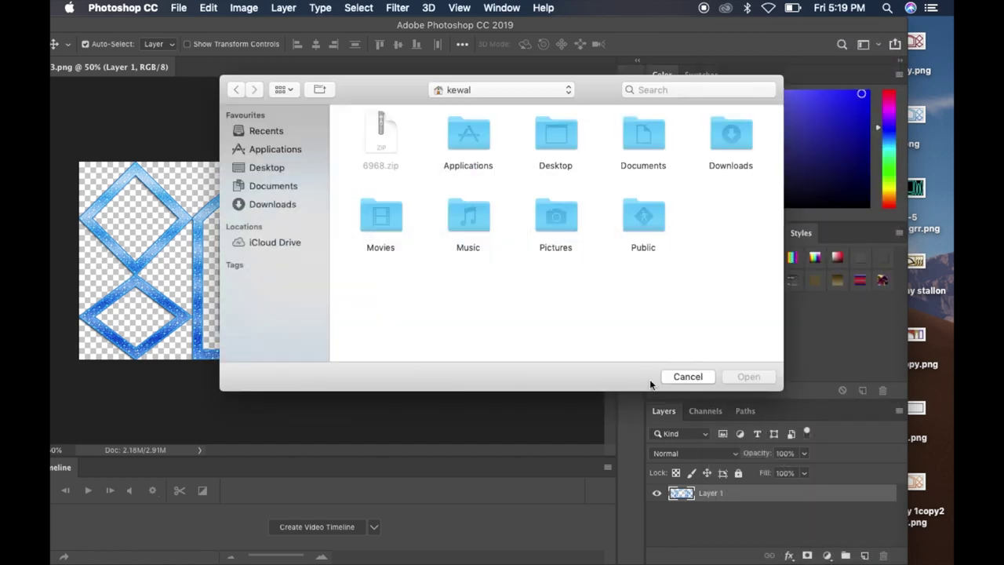
left_click(286, 168)
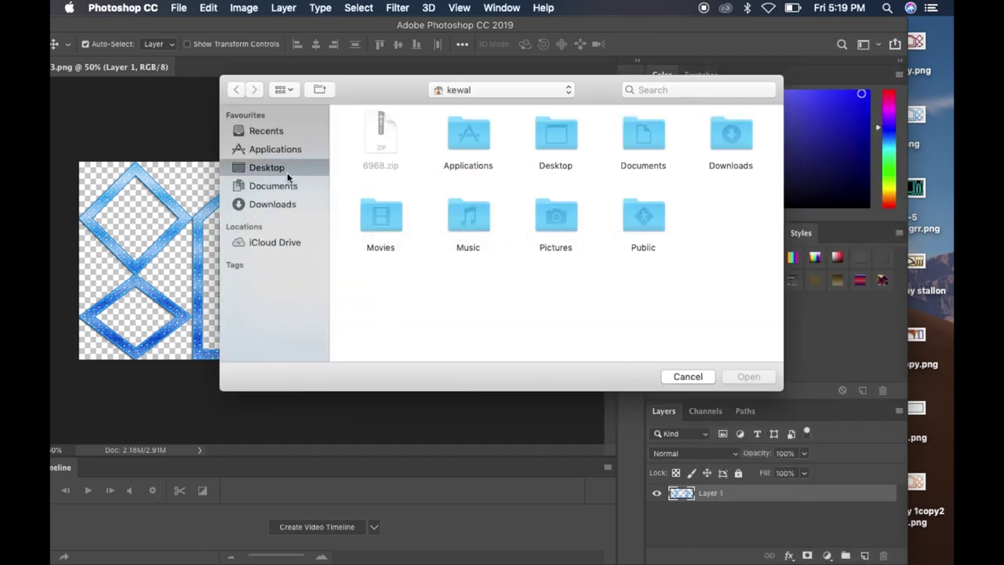
scroll(501, 292, "down", 5)
scroll(501, 292, "down", 3)
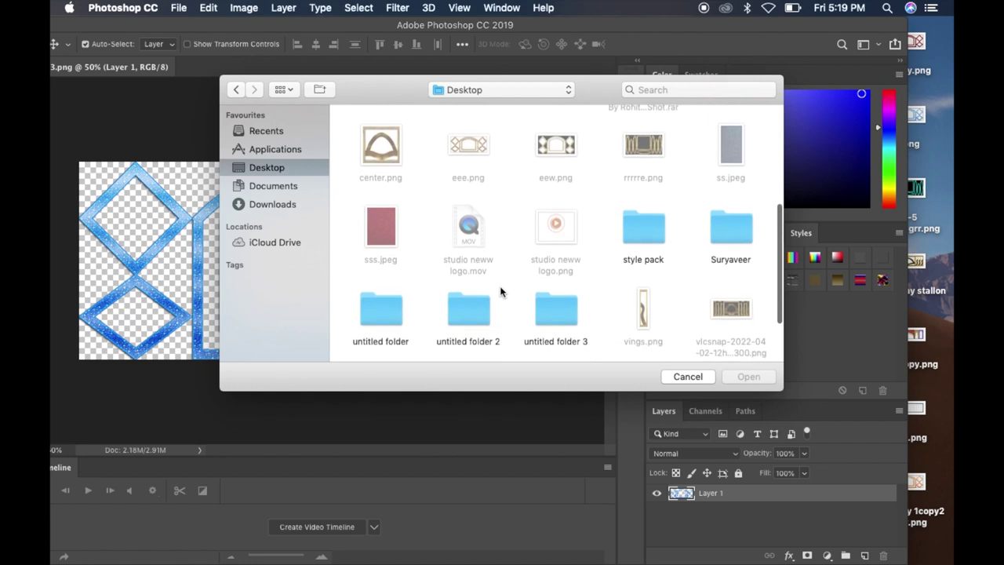
scroll(502, 287, "down", 2)
left_click(639, 163)
double_click(639, 163)
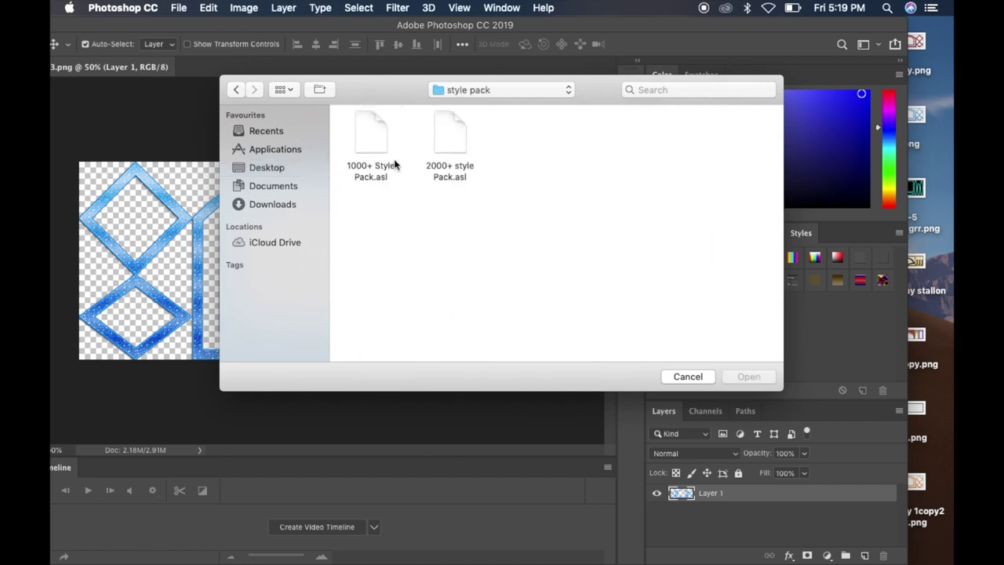
left_click(453, 147)
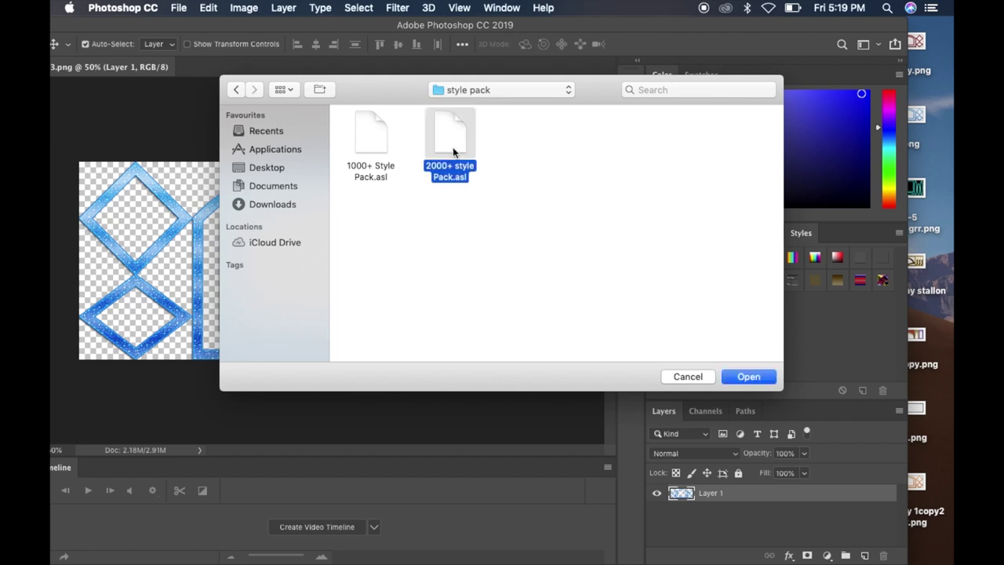
left_click(368, 132)
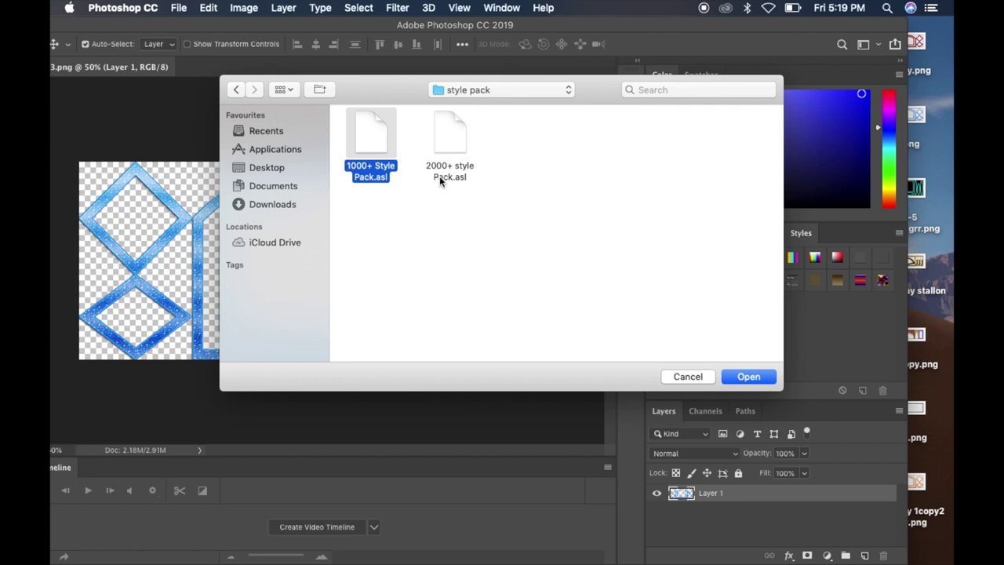
left_click(440, 136)
left_click(747, 377)
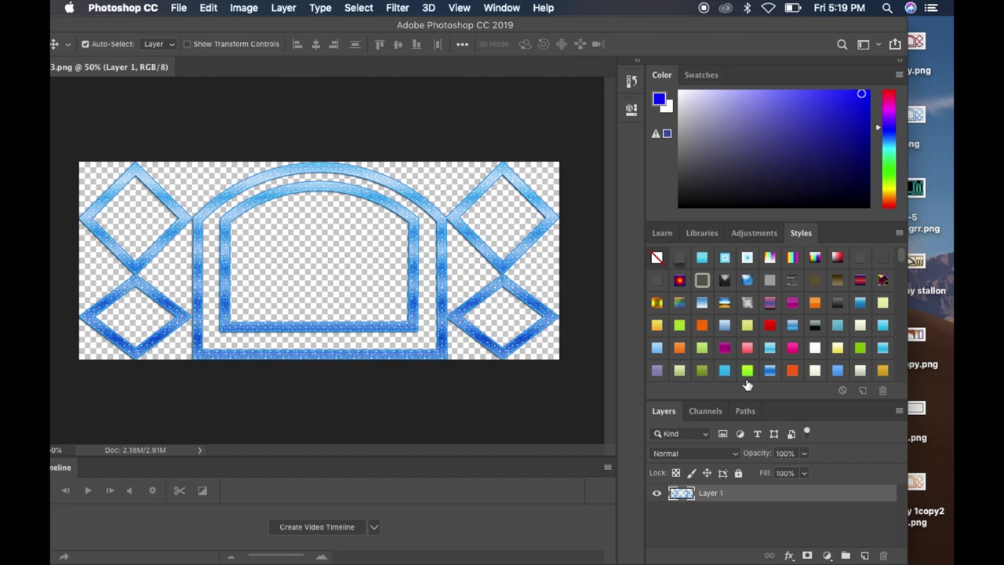
Try pink, green and copper styles on Layer 1, settling on the teal glitter style.
scroll(789, 357, "down", 3)
scroll(791, 363, "down", 3)
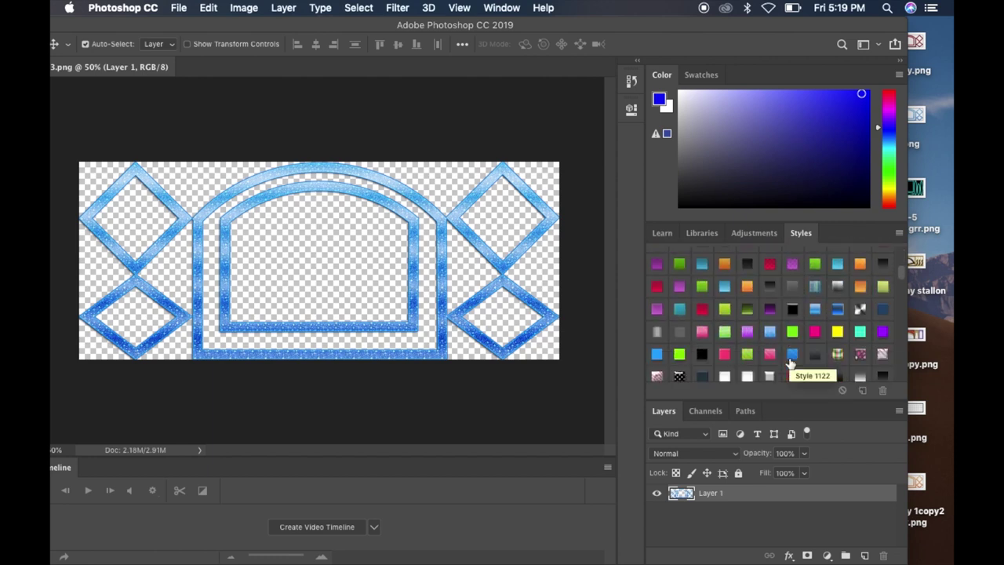
scroll(791, 362, "down", 2)
scroll(791, 363, "down", 2)
scroll(791, 363, "down", 2)
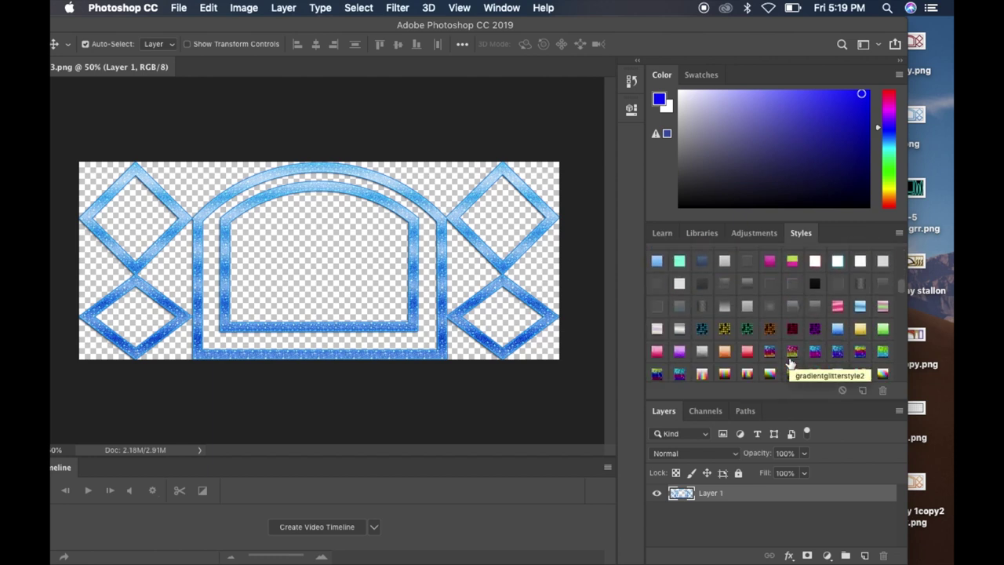
scroll(791, 362, "down", 2)
scroll(790, 362, "down", 2)
scroll(791, 362, "down", 2)
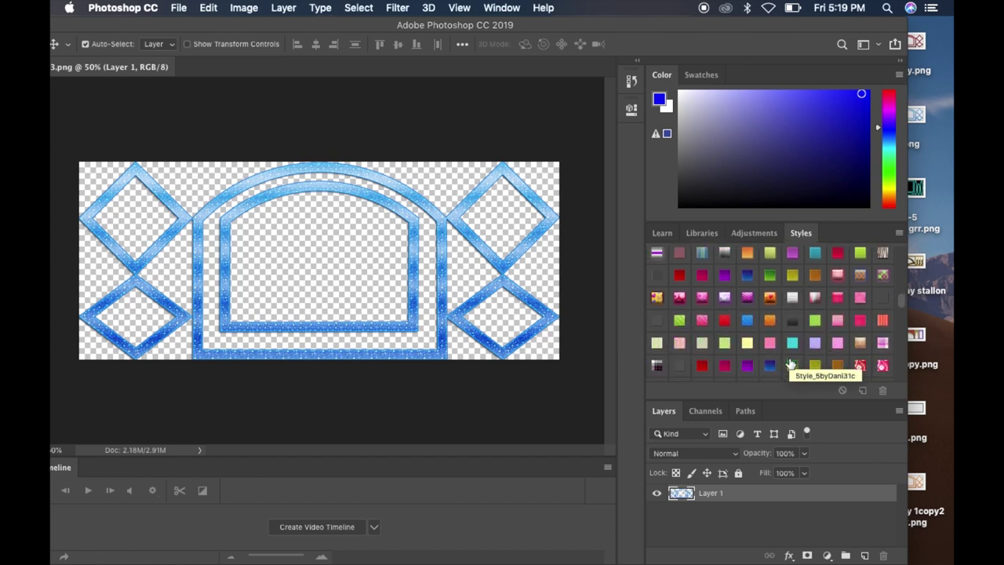
scroll(791, 363, "down", 2)
scroll(790, 362, "down", 2)
scroll(791, 362, "down", 2)
scroll(791, 362, "down", 2)
scroll(791, 362, "down", 1)
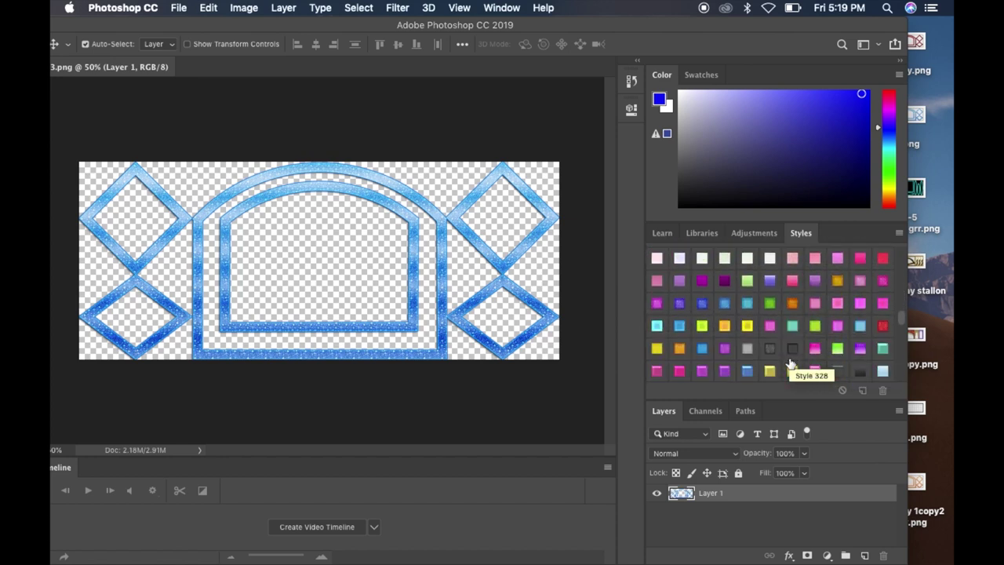
scroll(791, 362, "down", 1)
scroll(791, 362, "down", 1)
scroll(790, 363, "down", 1)
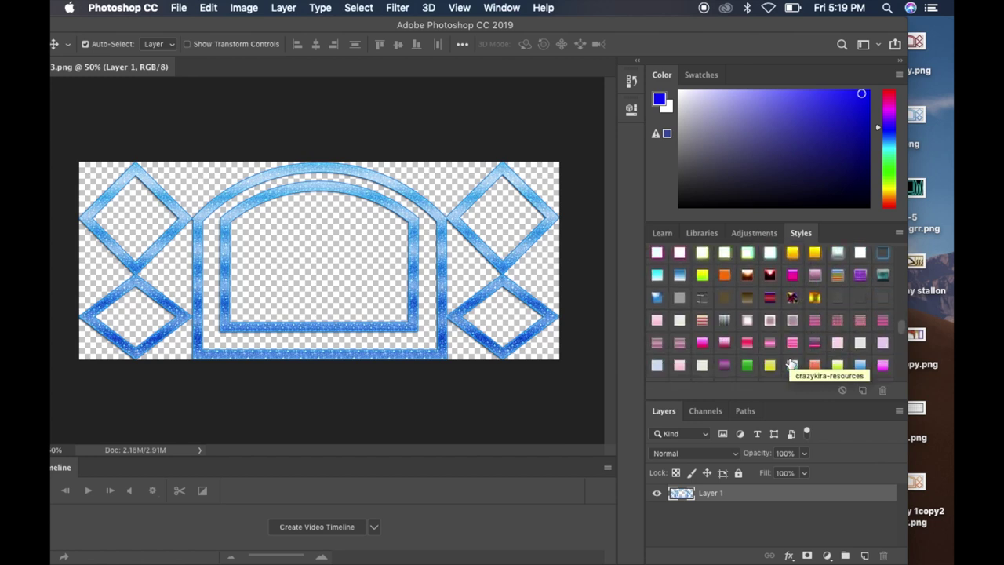
scroll(791, 363, "down", 1)
scroll(791, 363, "down", 2)
scroll(791, 363, "down", 2)
scroll(791, 362, "down", 2)
scroll(791, 362, "down", 2)
scroll(791, 363, "down", 2)
scroll(791, 363, "down", 2)
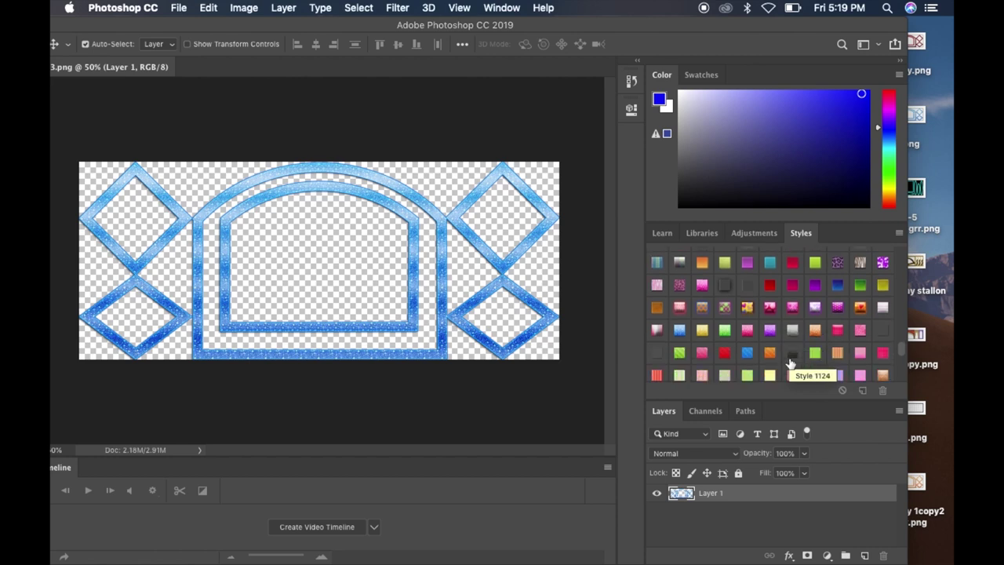
scroll(791, 363, "down", 2)
scroll(791, 362, "down", 2)
scroll(791, 362, "down", 2)
scroll(791, 363, "down", 2)
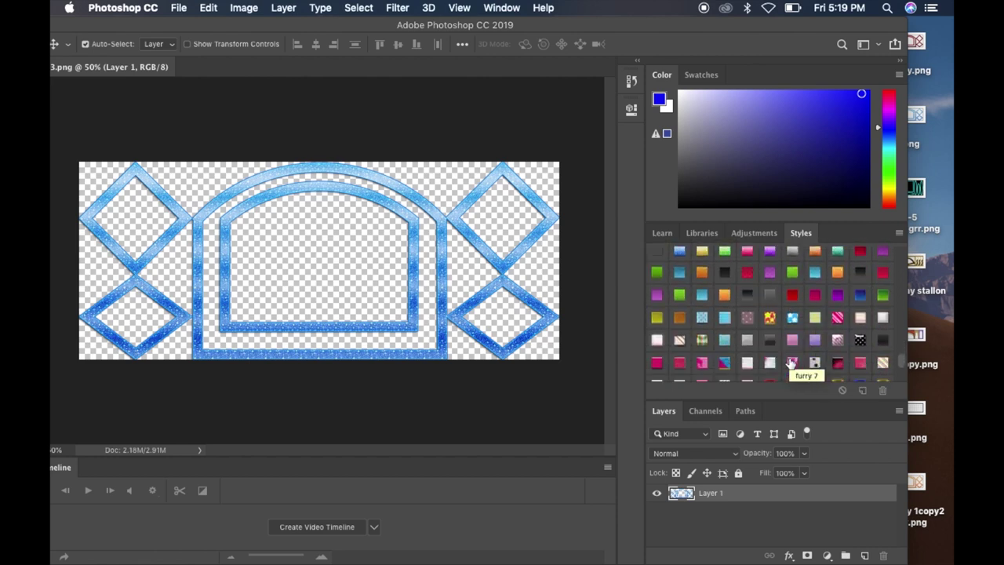
scroll(791, 363, "down", 2)
scroll(791, 362, "down", 2)
scroll(791, 363, "down", 2)
scroll(791, 363, "up", 2)
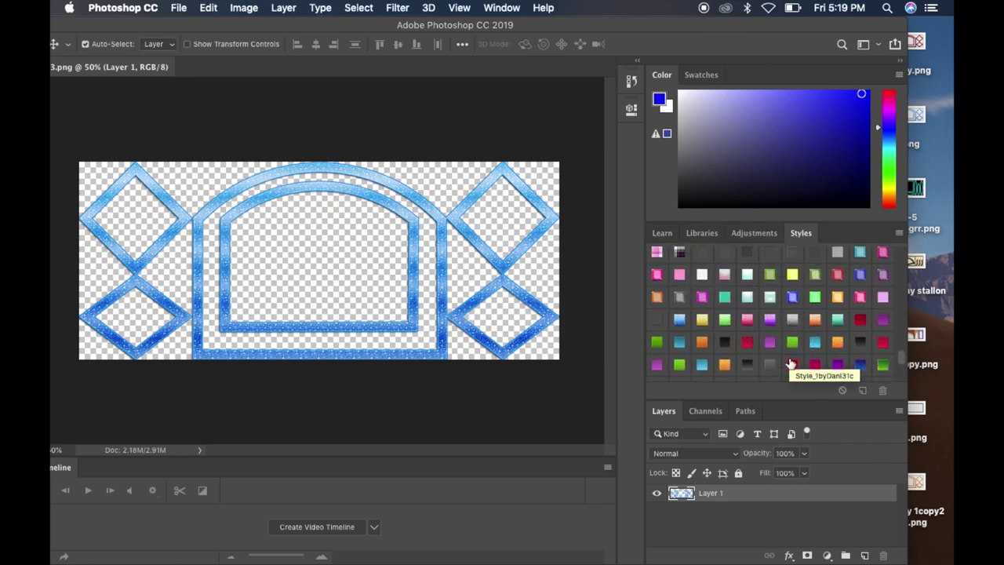
left_click(769, 319)
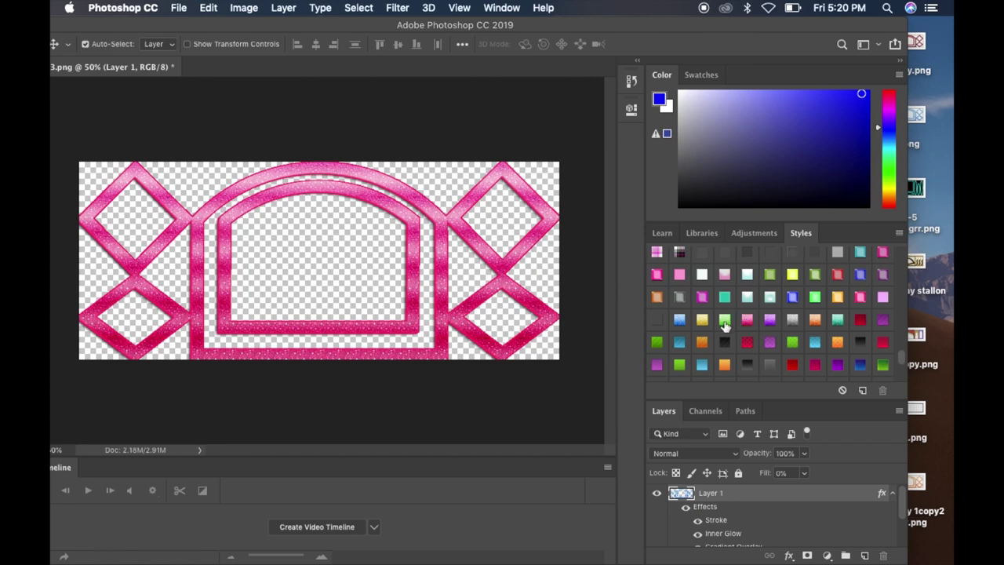
left_click(725, 321)
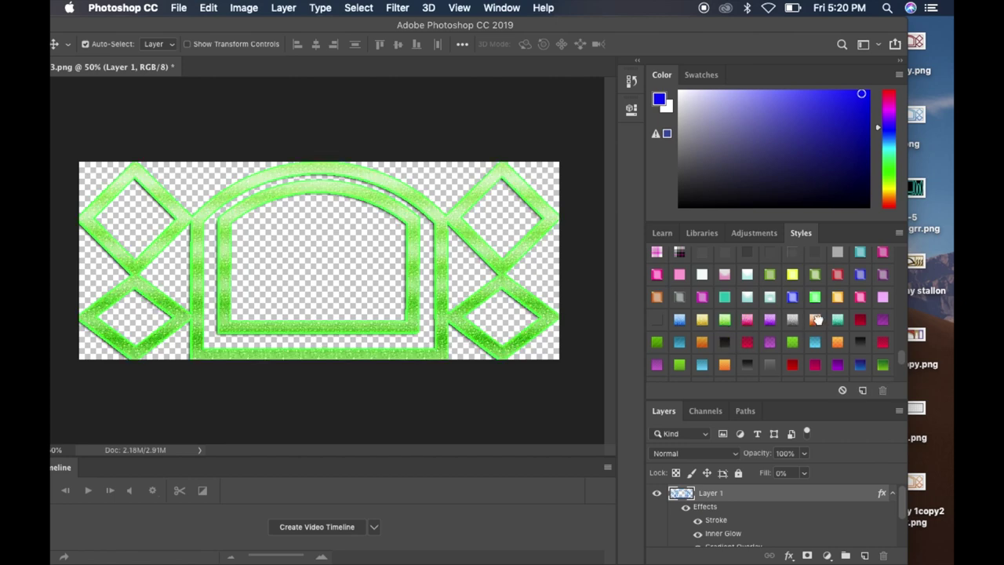
left_click(816, 319)
left_click(838, 320)
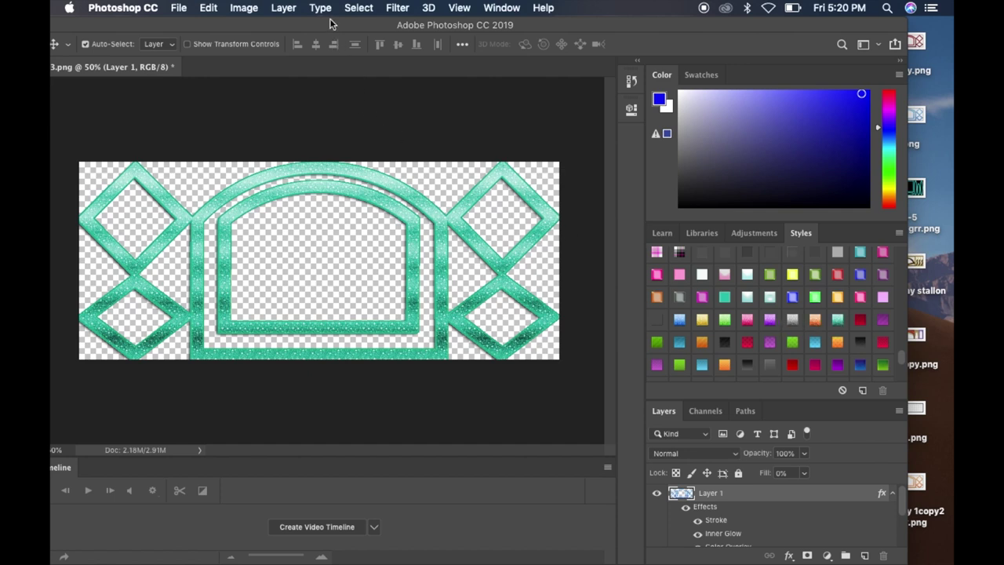
Bring up the Save As dialog for the teal-styled frame.
left_click_drag(330, 22, 396, 19)
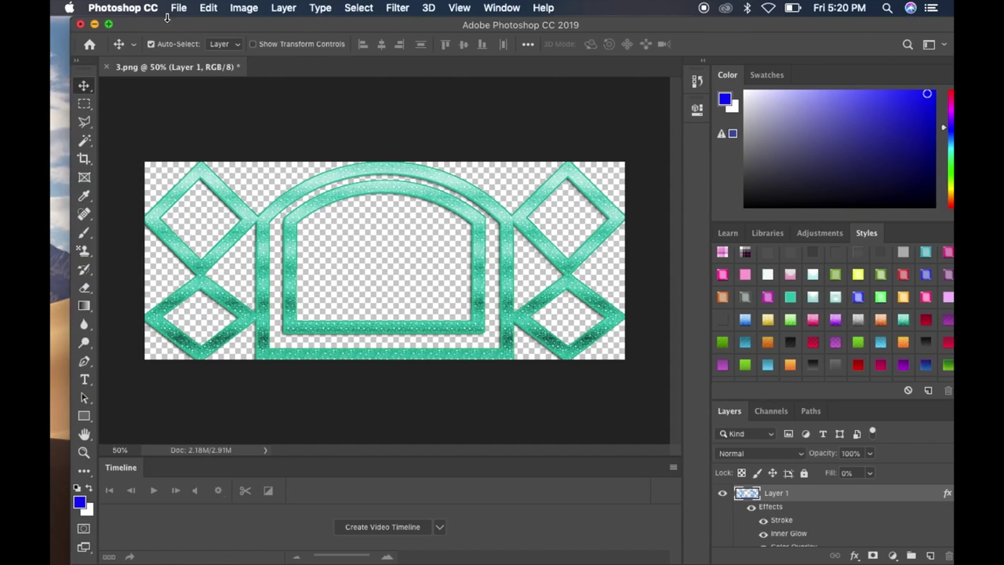
left_click(179, 8)
left_click(207, 155)
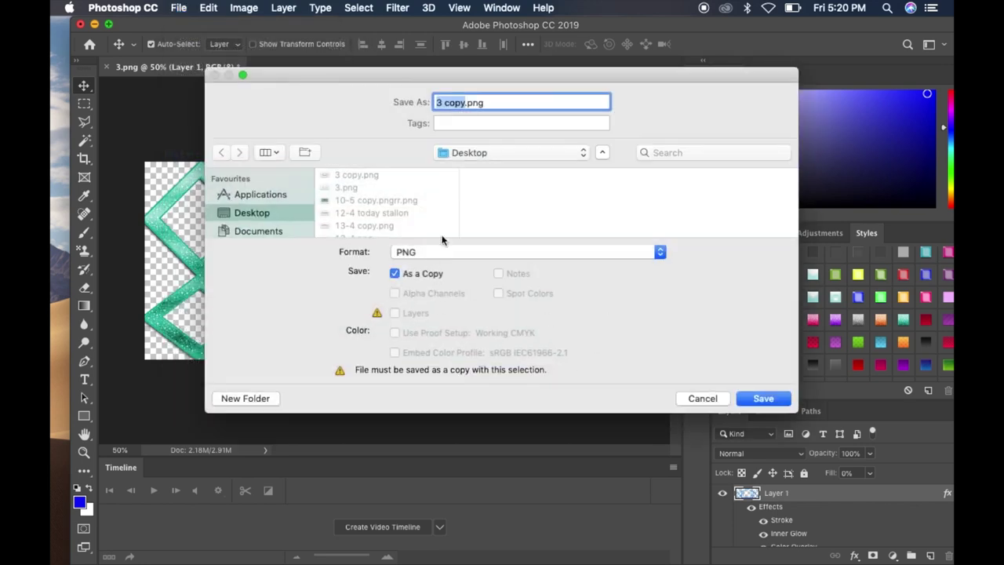
Save the copy as rrr.png, accepting the default PNG compression options.
type("rrr")
left_click(751, 400)
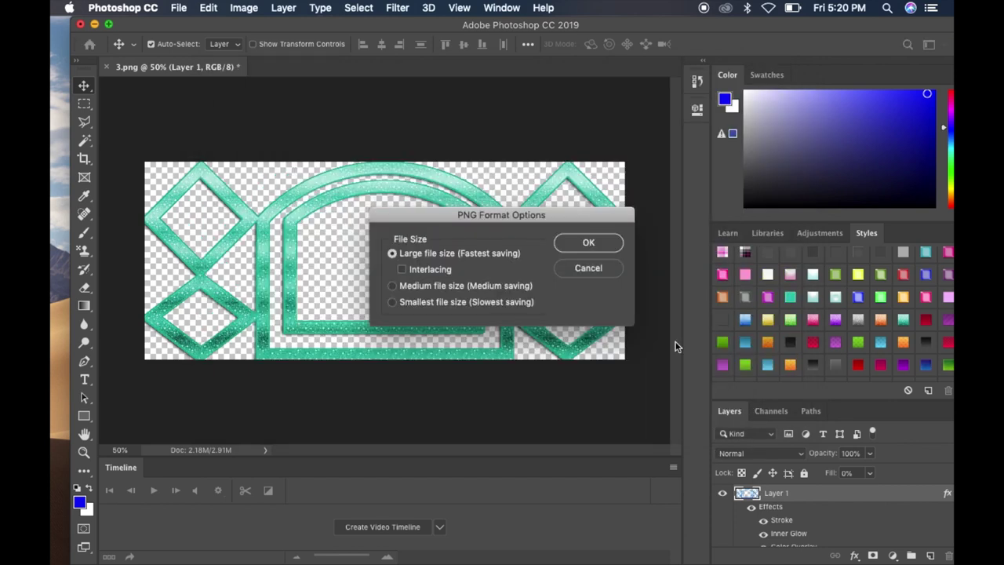
left_click(608, 242)
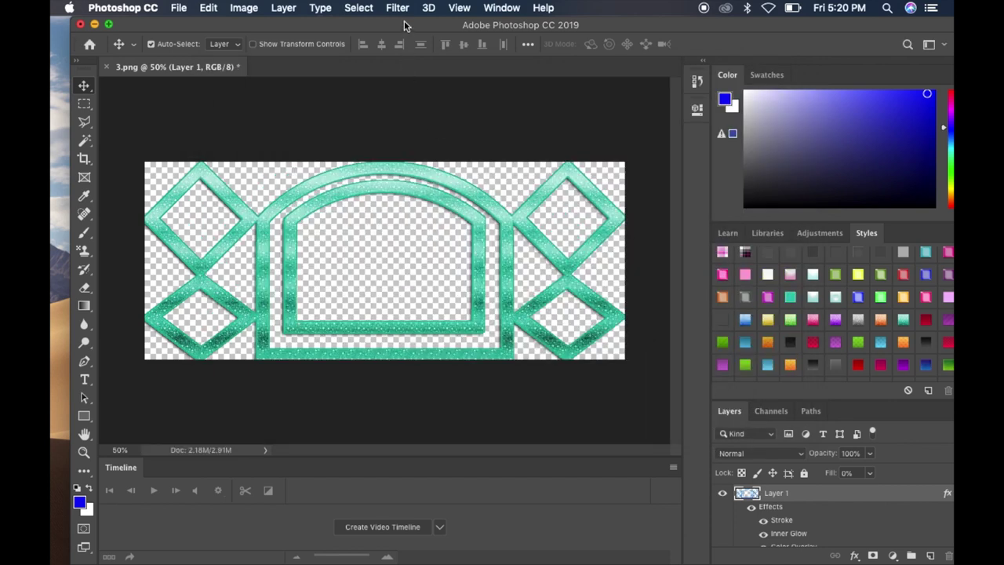
left_click_drag(405, 21, 377, 21)
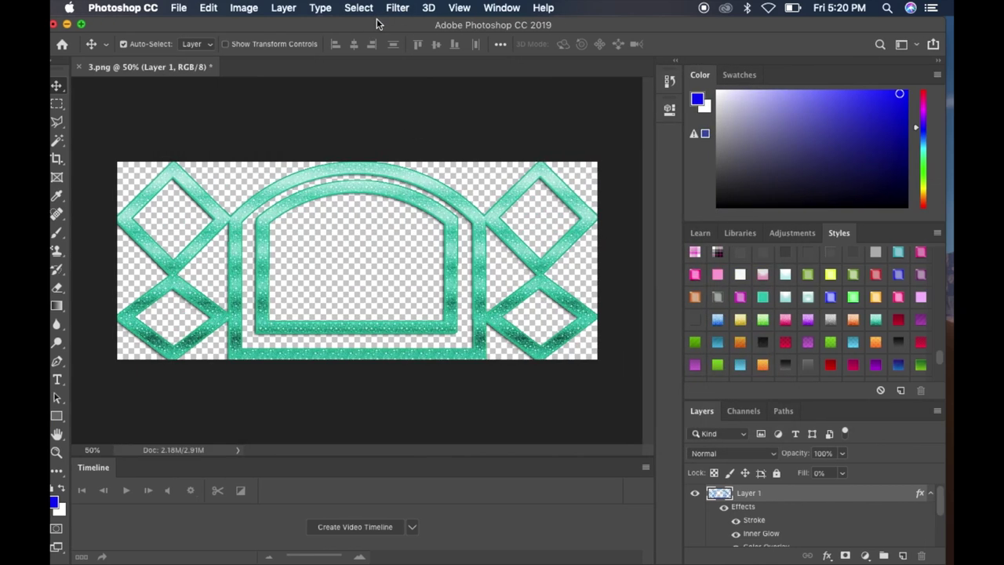
Close 3.png without saving and create a new Film & Video HDTV 1080p document.
left_click(79, 67)
left_click(431, 214)
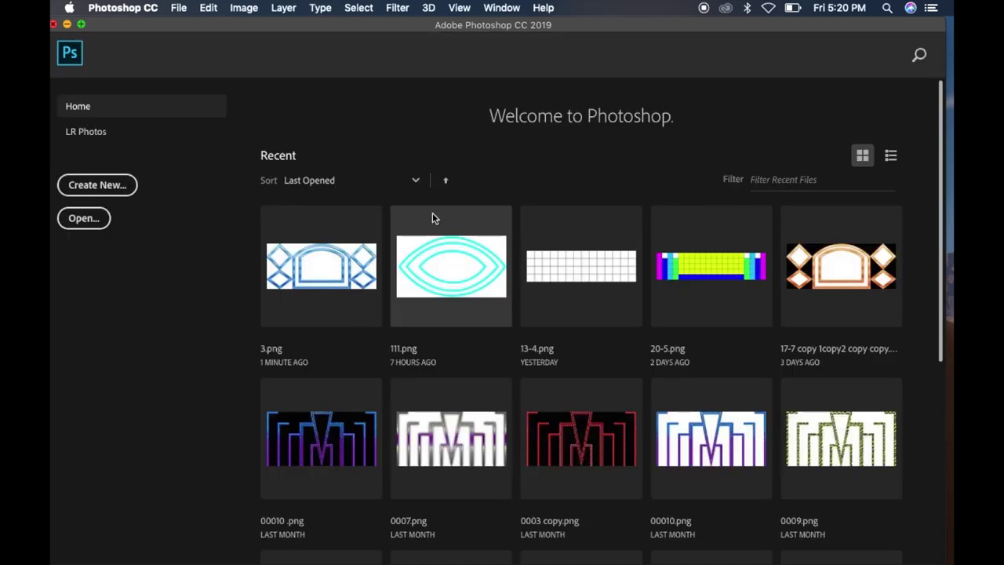
left_click(110, 192)
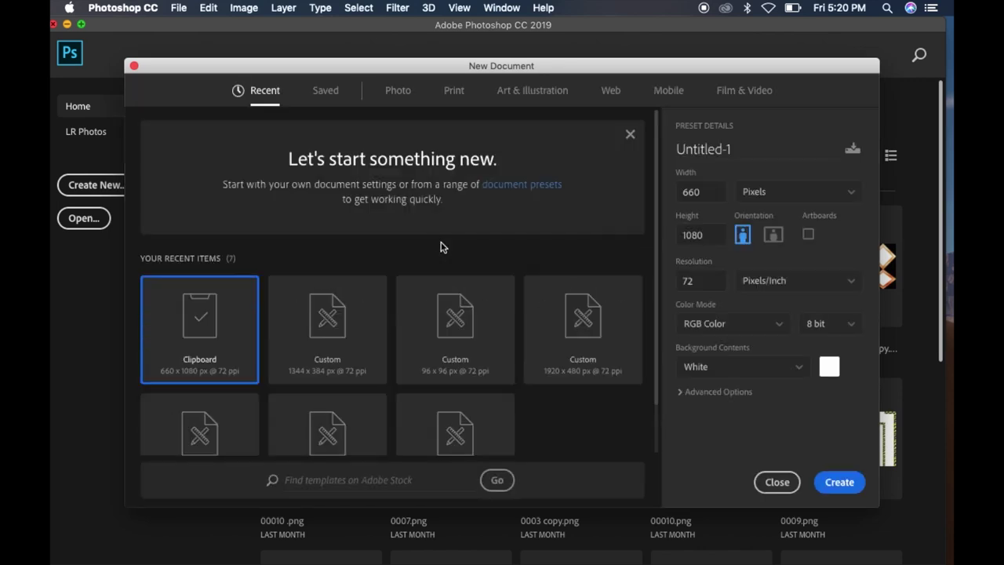
left_click(752, 95)
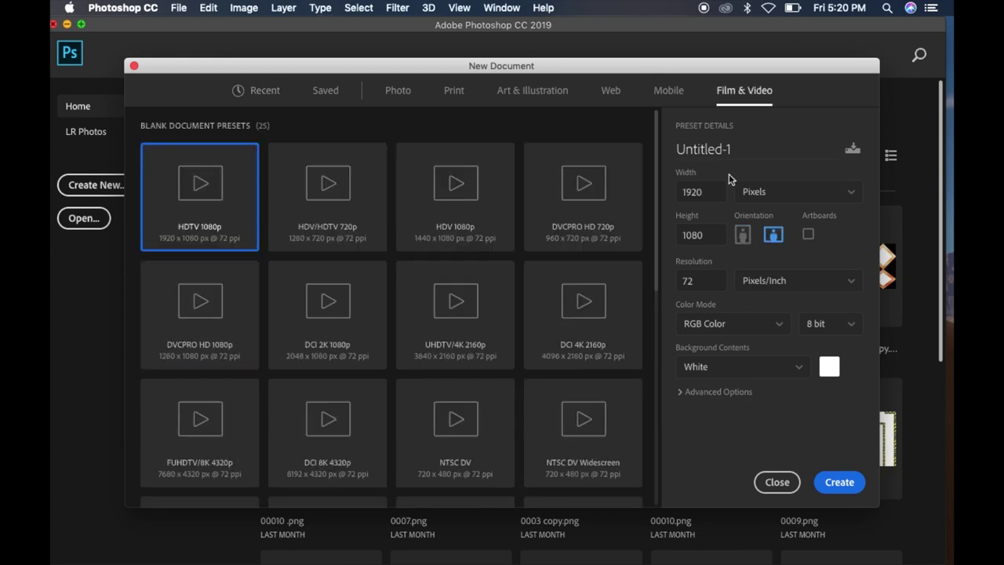
left_click(838, 483)
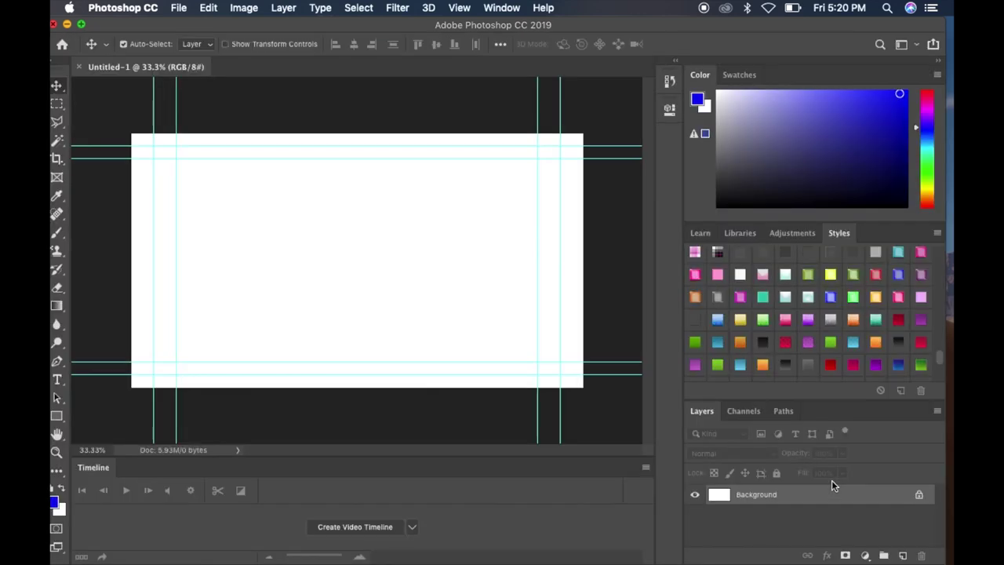
Clear the preset film-safe guides with View > Clear Canvas Guides.
left_click(459, 8)
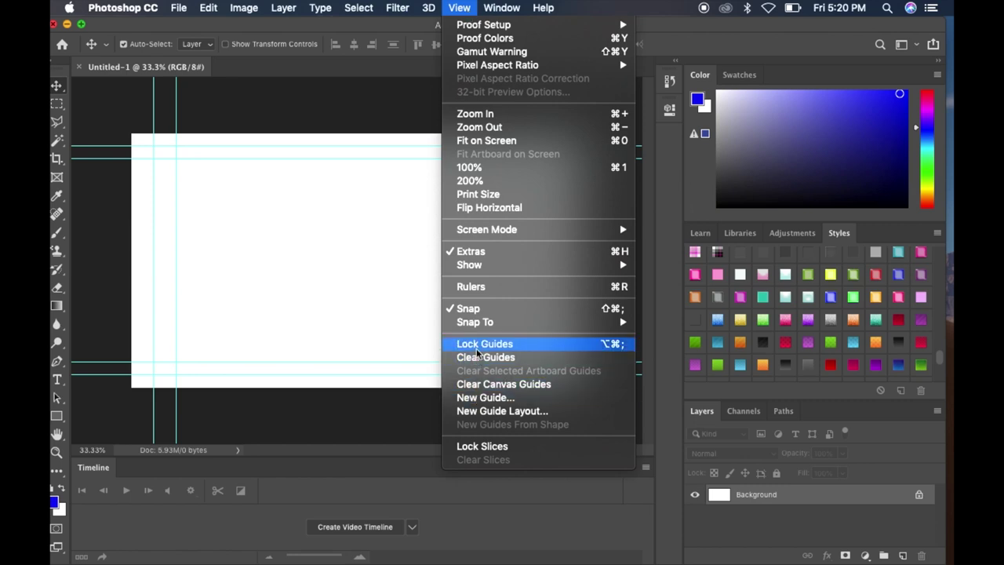
left_click(481, 384)
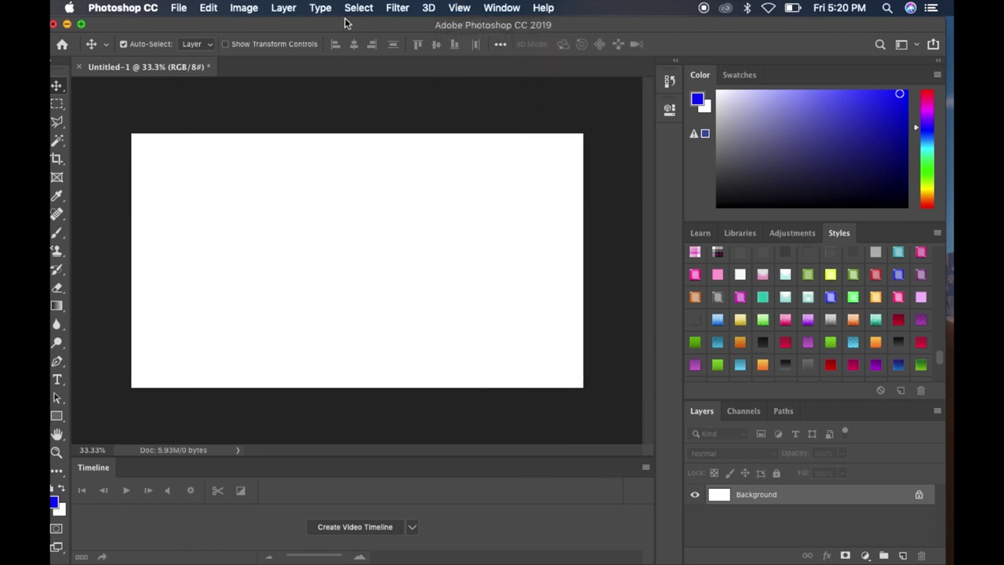
left_click_drag(346, 26, 387, 31)
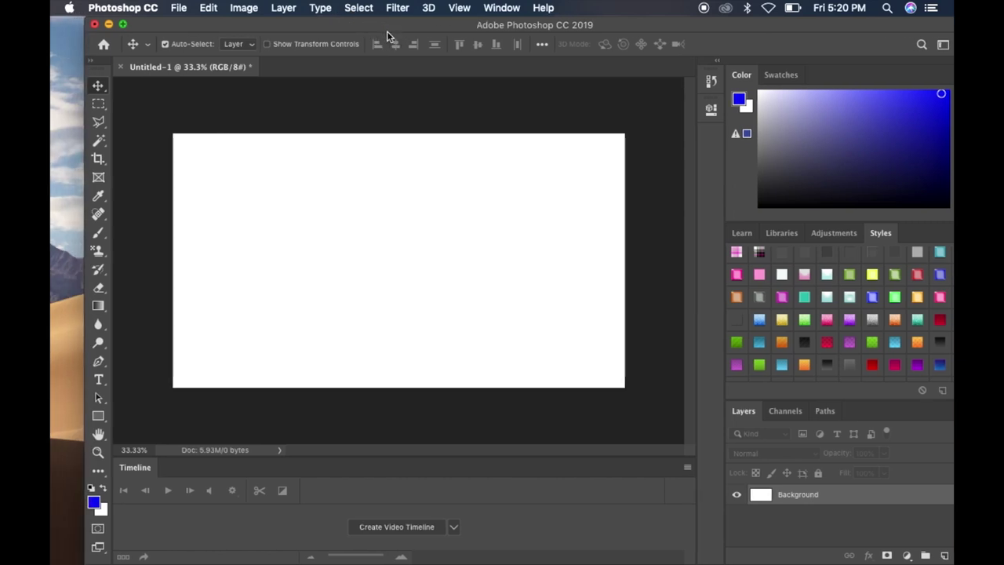
Draw a closed four-corner cyan outline with the Pen tool in Shape mode.
left_click(98, 361)
left_click(236, 180)
left_click(536, 171)
left_click(543, 322)
left_click(326, 361)
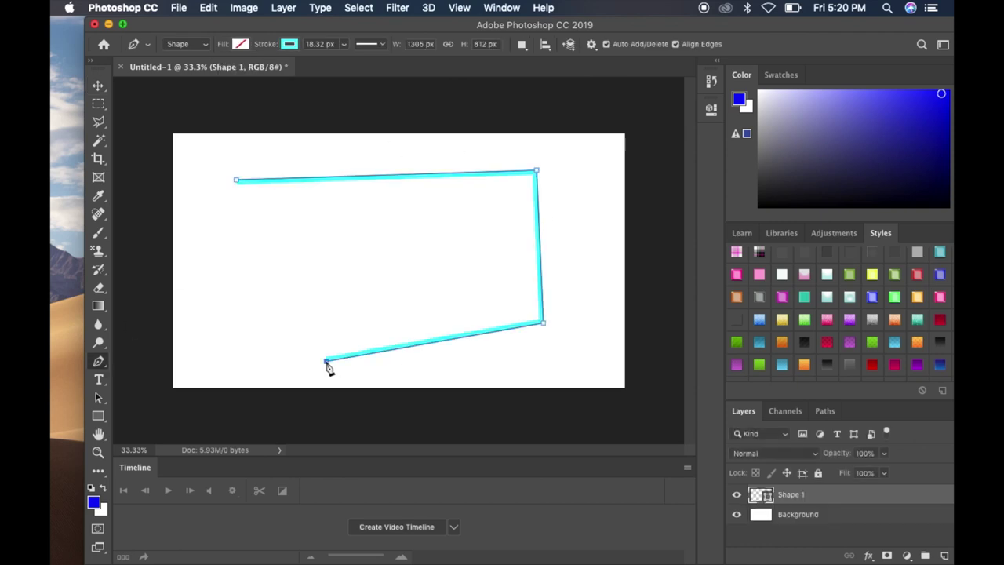
left_click(236, 179)
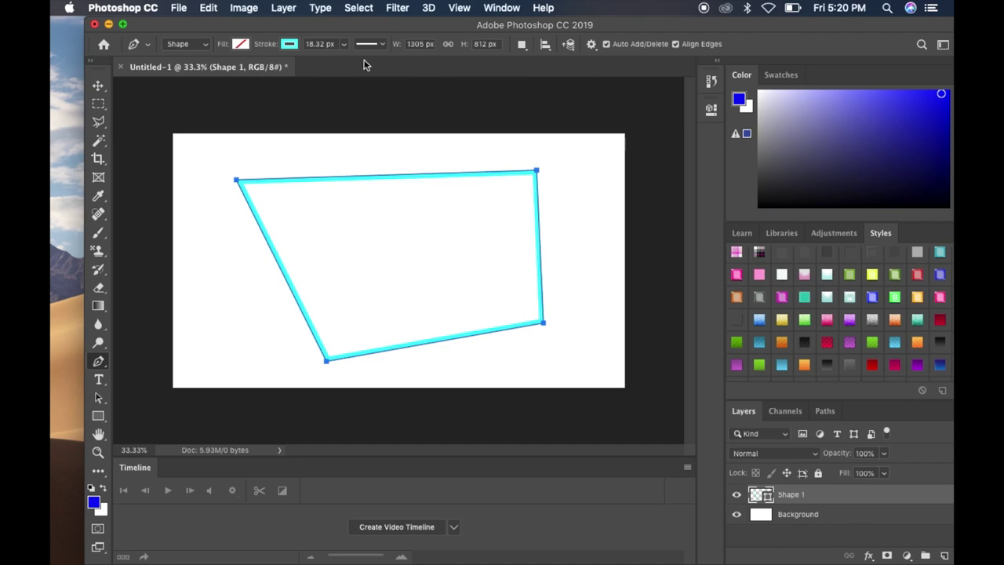
Thicken the outline's cyan stroke to 55.38 px.
left_click(343, 45)
left_click_drag(346, 60, 364, 63)
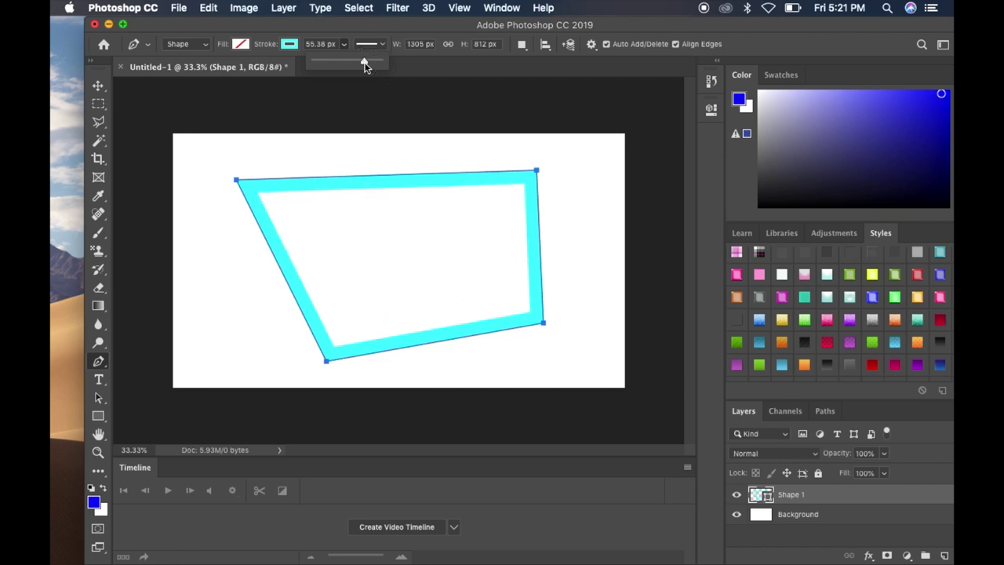
left_click(483, 132)
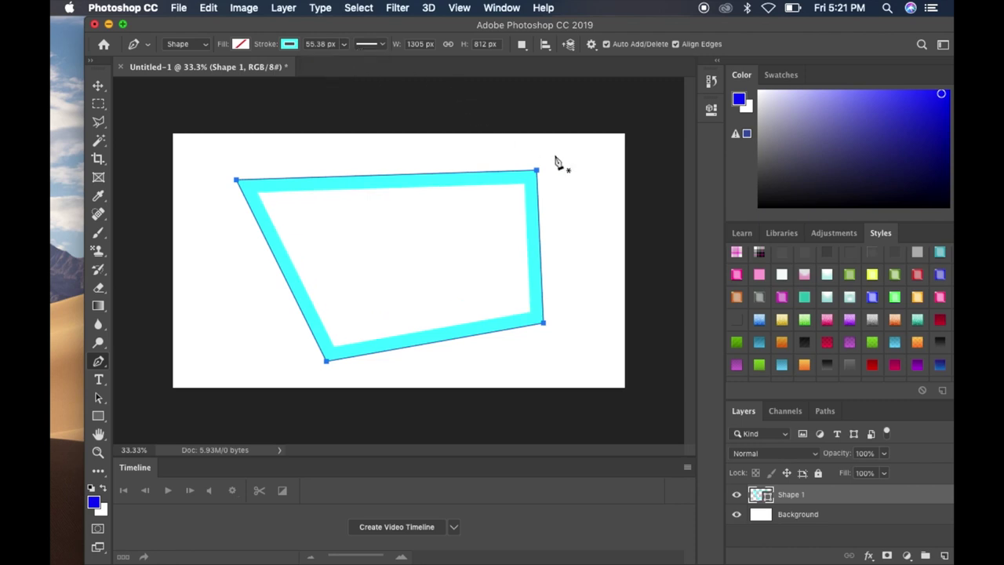
left_click(98, 85)
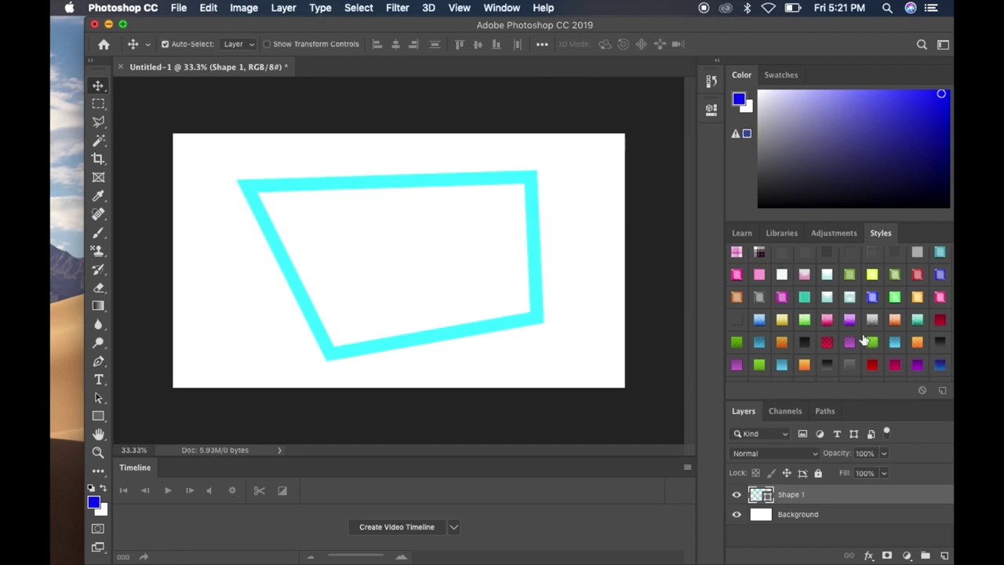
Try purple, silver, orange, pink, green and gold styles, then settle on teal textured.
left_click(850, 319)
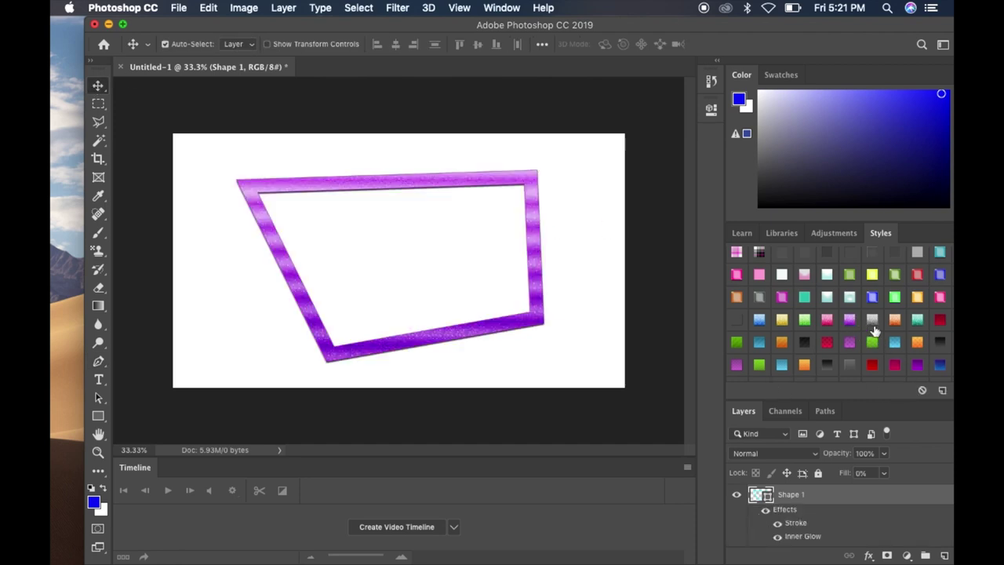
left_click(871, 319)
left_click(895, 319)
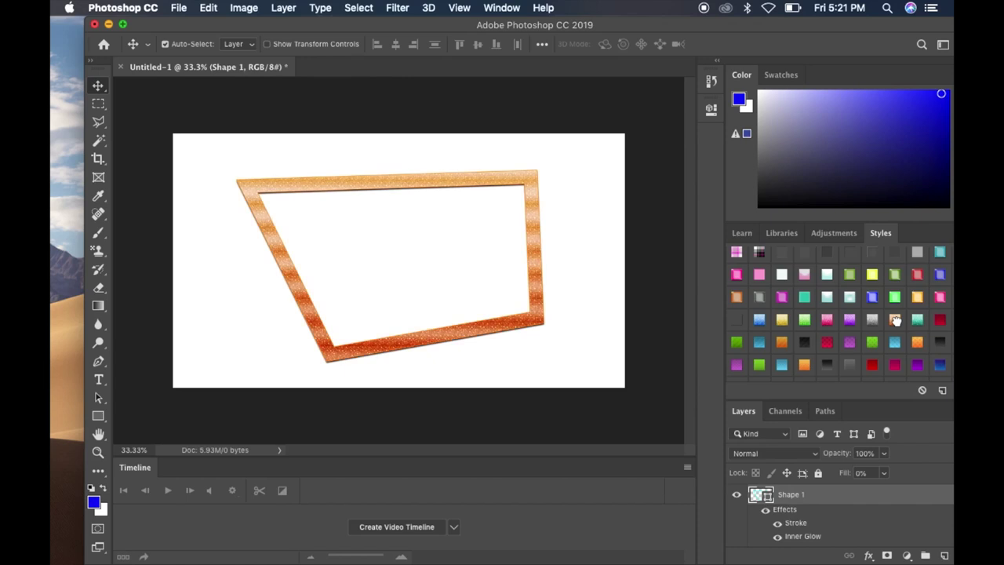
left_click(827, 319)
left_click(805, 319)
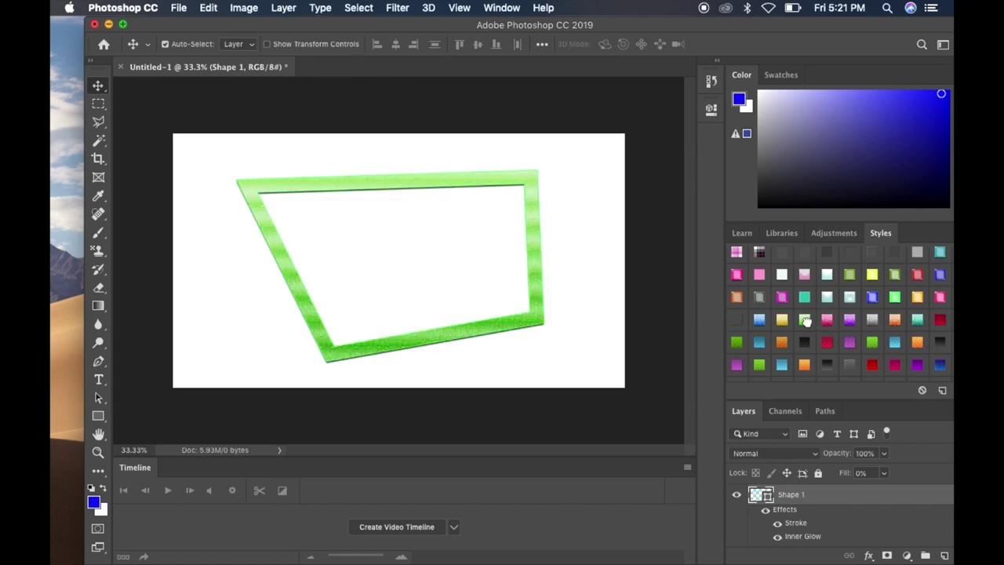
left_click(783, 320)
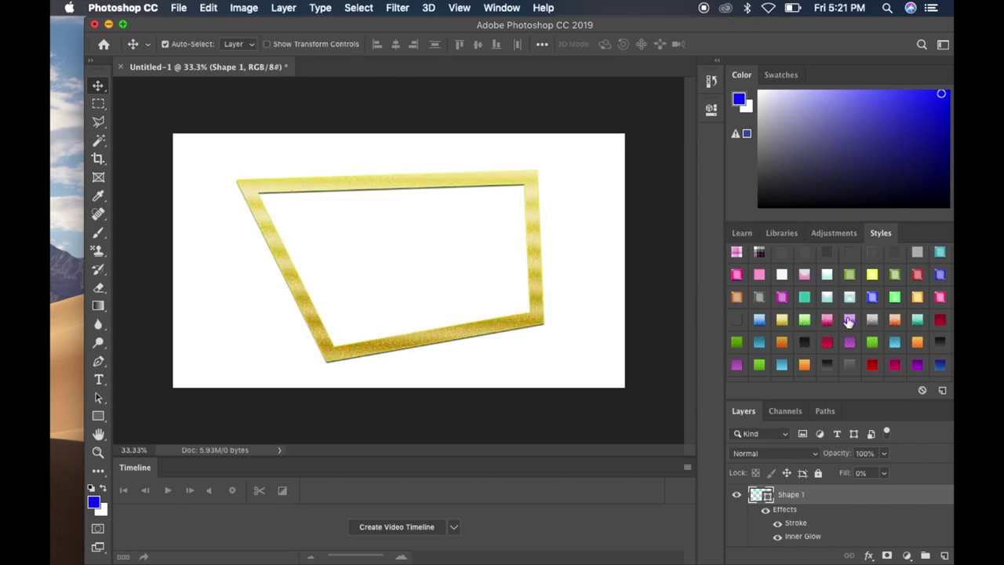
left_click(872, 320)
left_click(895, 319)
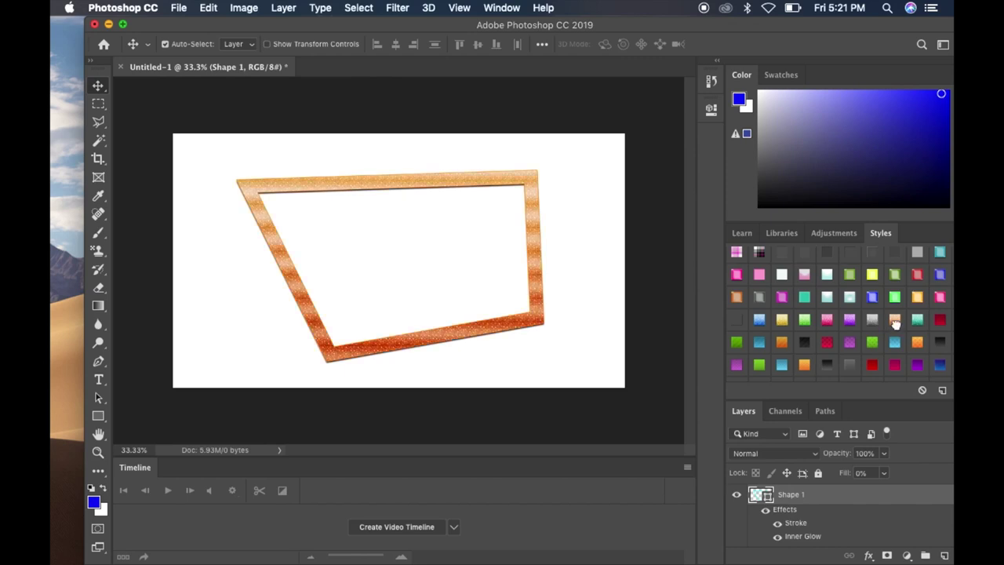
left_click(917, 320)
left_click_drag(690, 32, 624, 31)
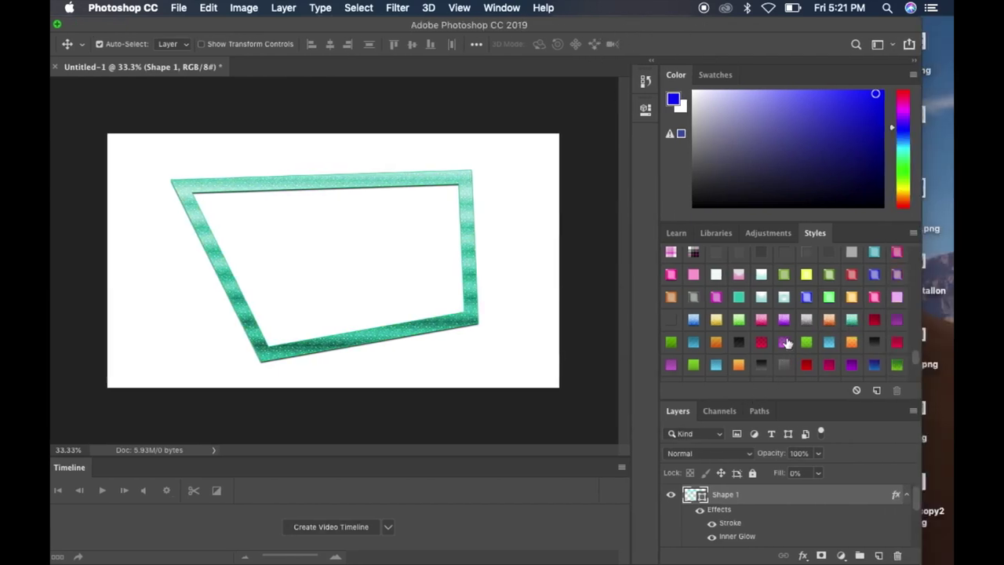
Preview purple gradient and striped purple styles from the Styles panel on the frame.
left_click(783, 340)
left_click(784, 322)
scroll(759, 295, "down", 3)
scroll(759, 295, "up", 1)
scroll(781, 349, "down", 1)
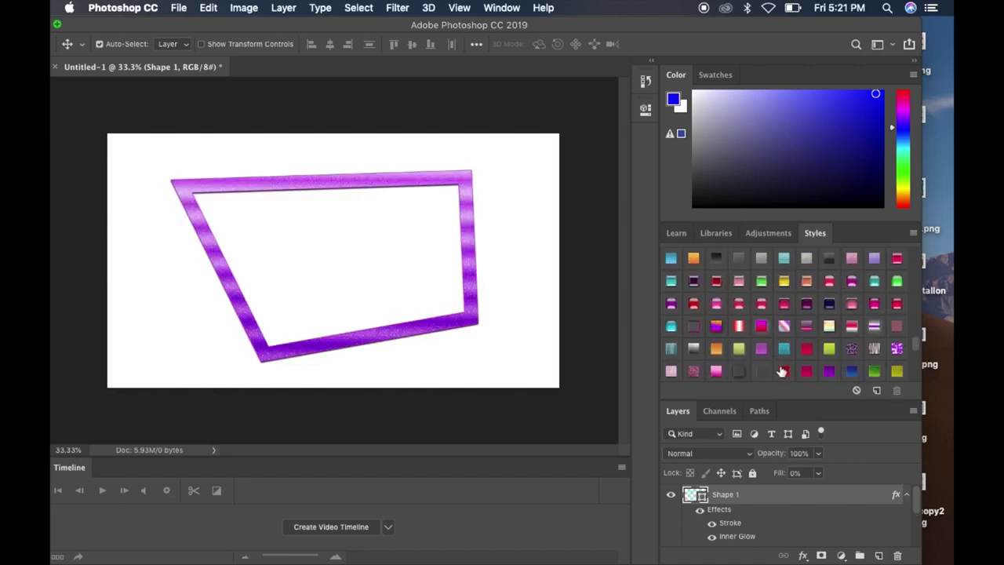
Try several pink and purple beveled styles, then settle on the pink glitter style.
left_click(784, 304)
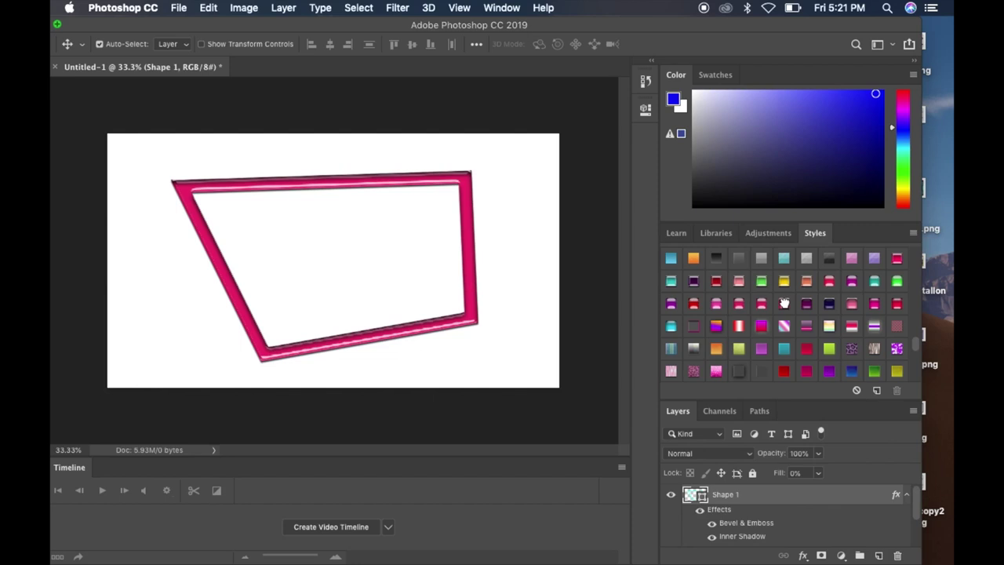
left_click(807, 303)
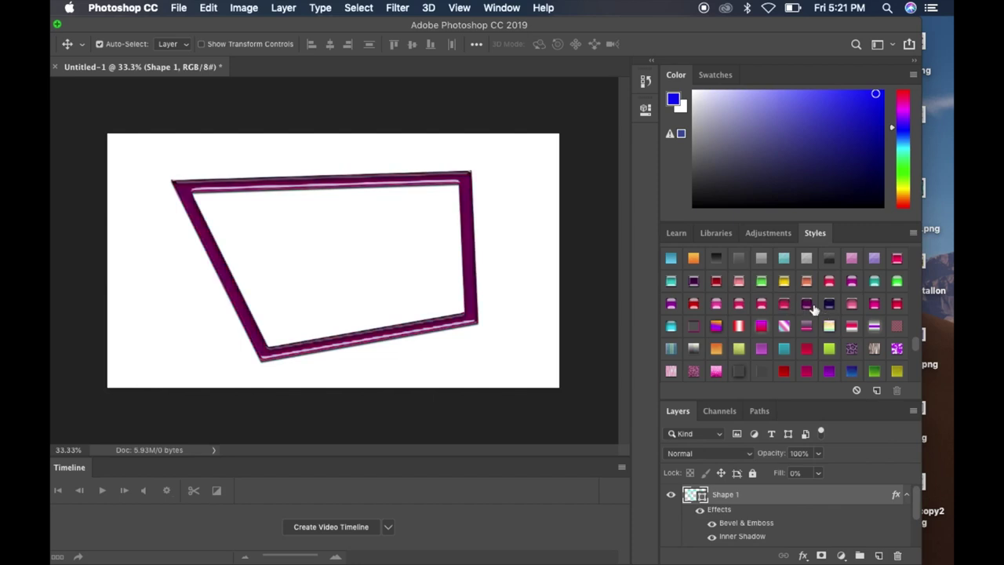
left_click(851, 304)
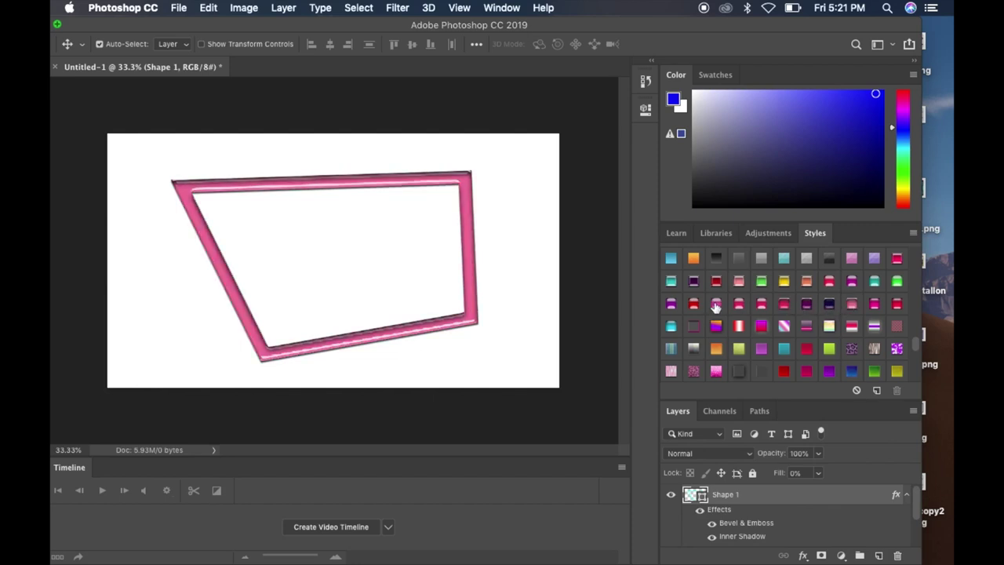
left_click(715, 303)
scroll(729, 374, "down", 2)
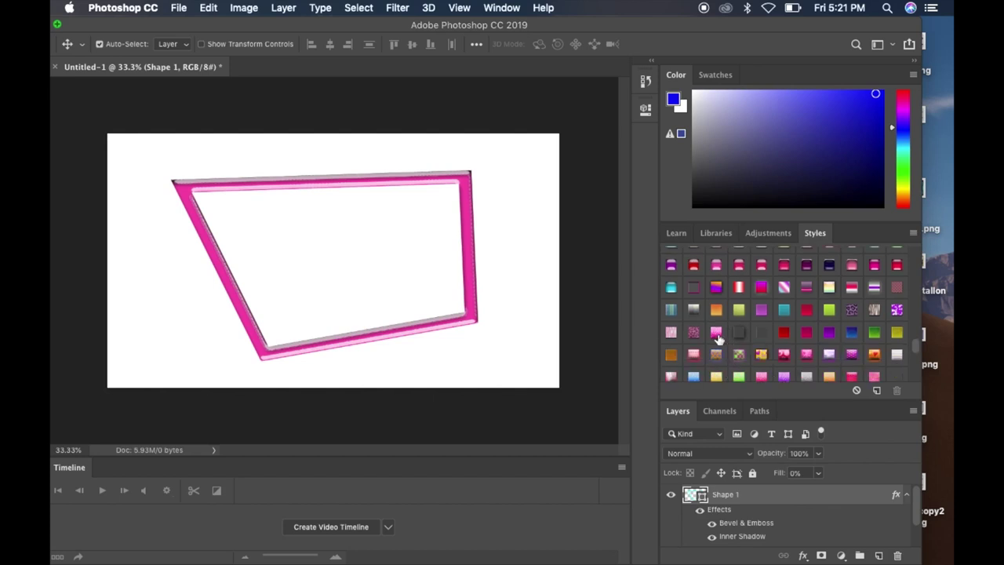
left_click(716, 333)
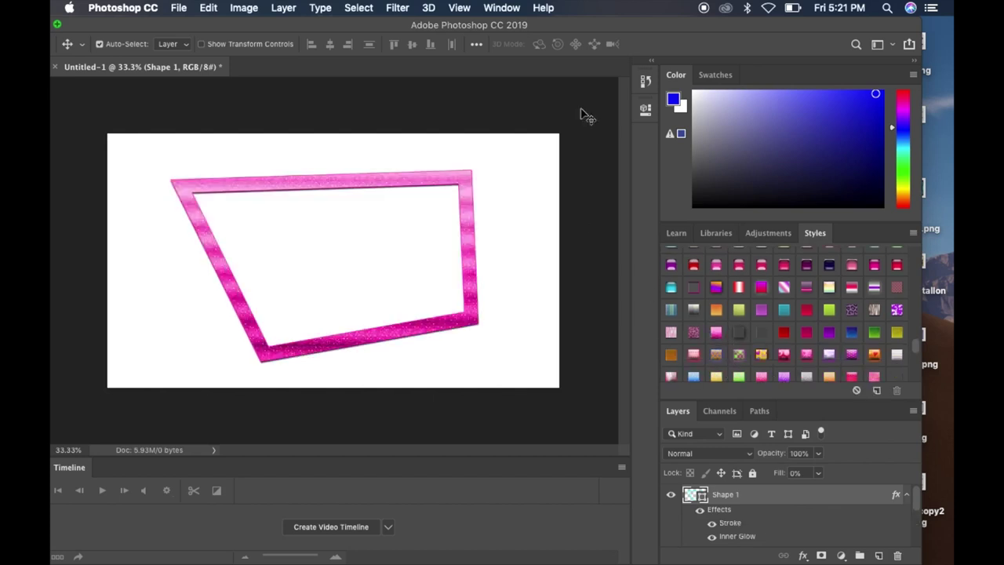
left_click_drag(582, 28, 628, 29)
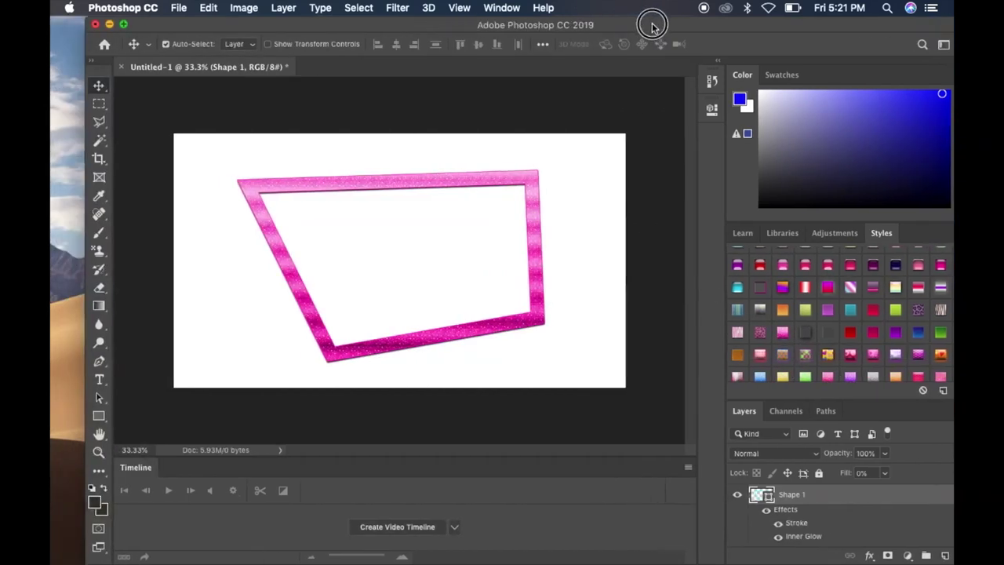